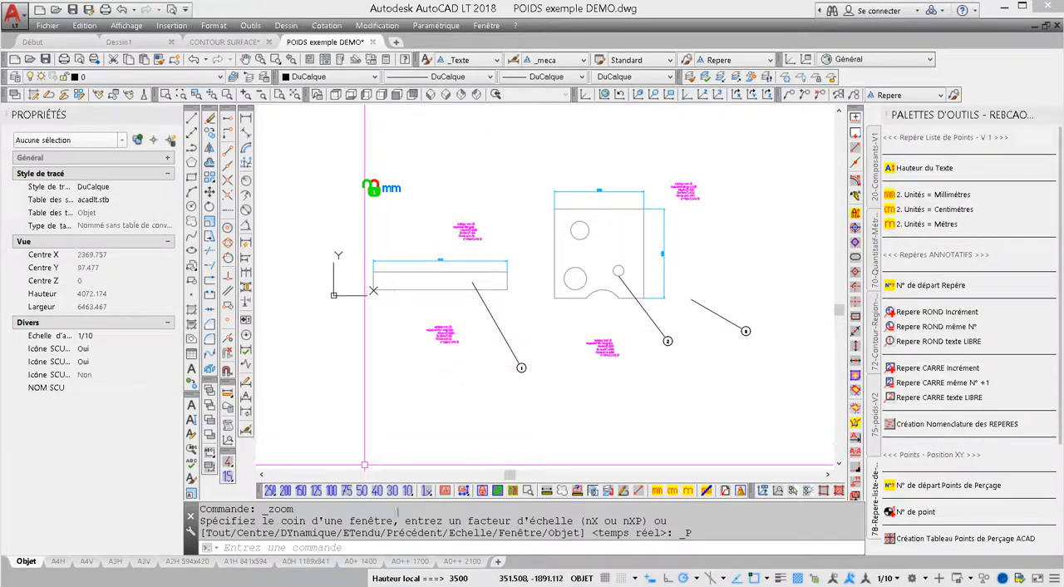
Switch the drawing's annotation scale to 1/50 and 1/30, and leave it set at 1/25.
click(363, 490)
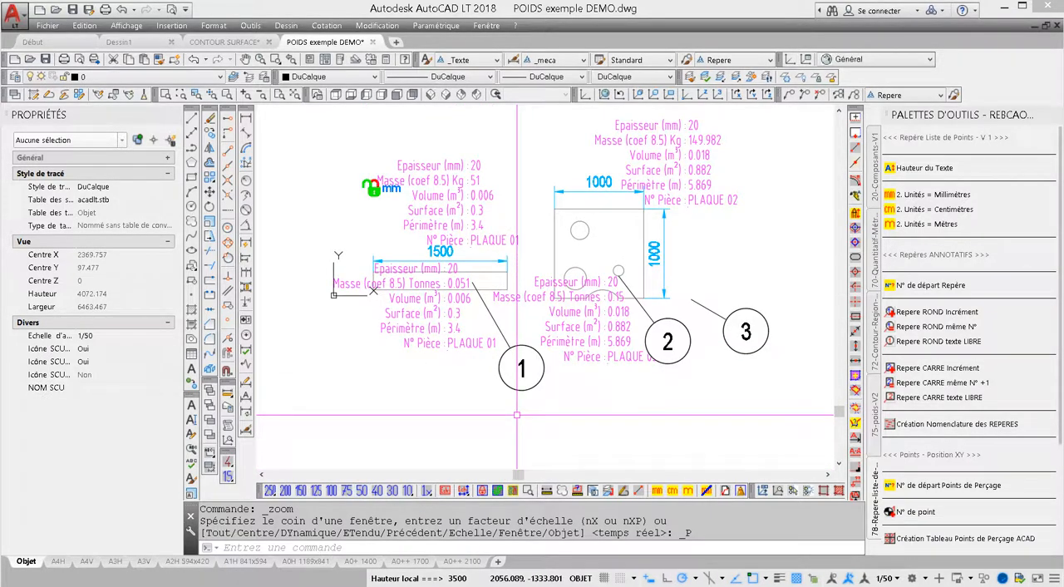
click(393, 491)
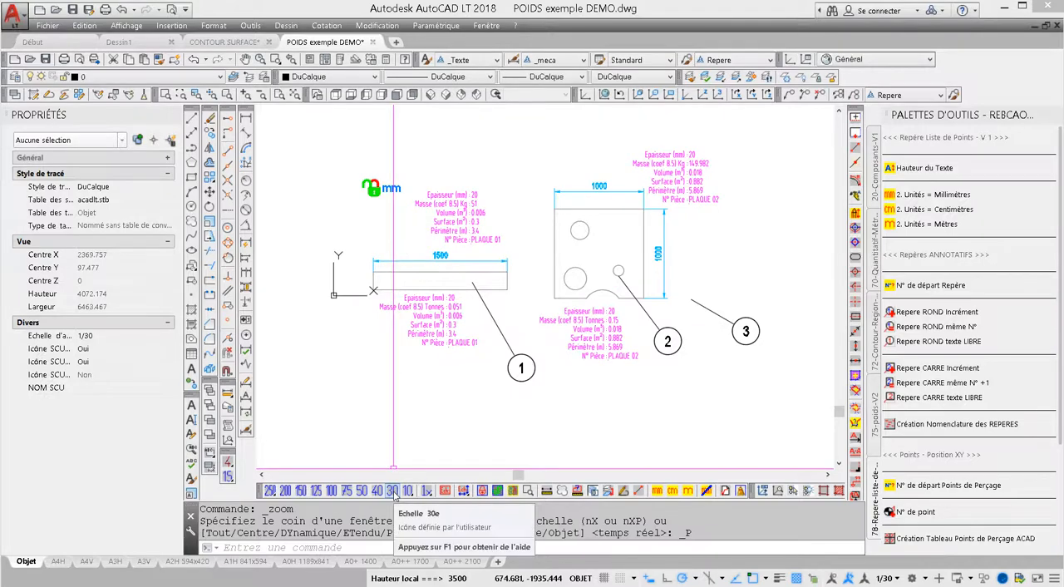
drag(407, 490, 407, 329)
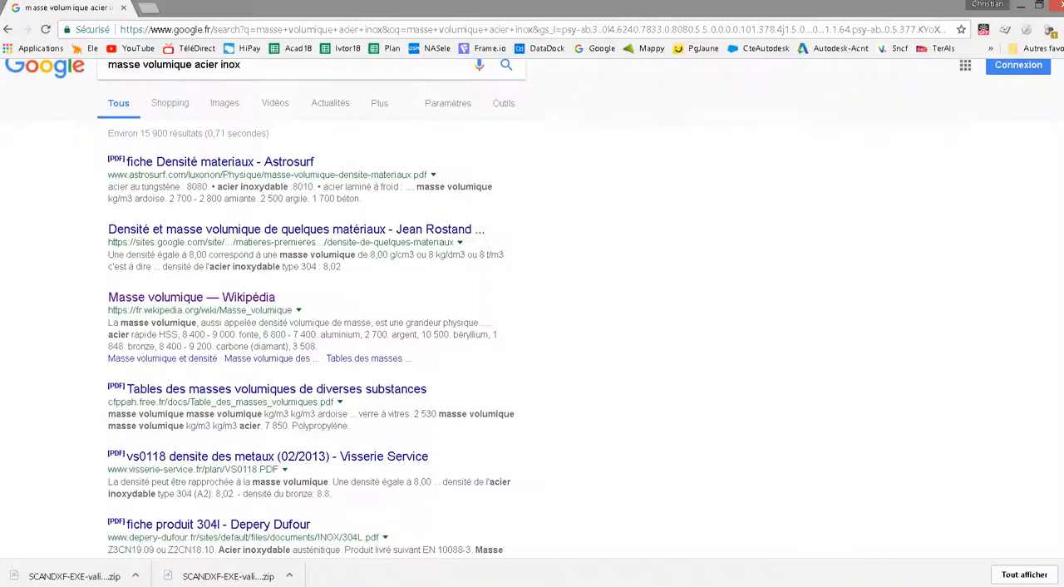
scroll(532, 316, down, 3)
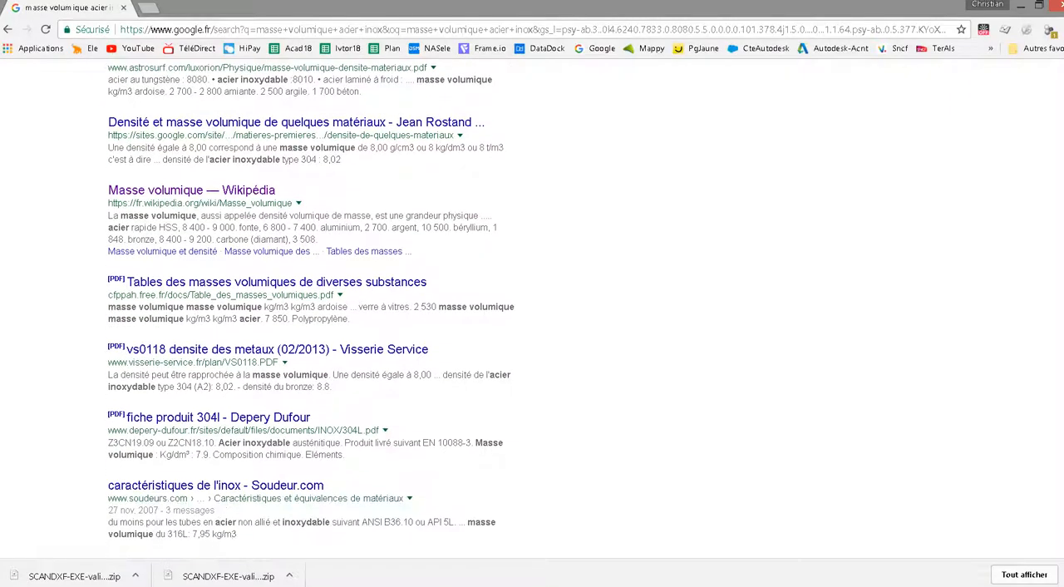
click(1021, 5)
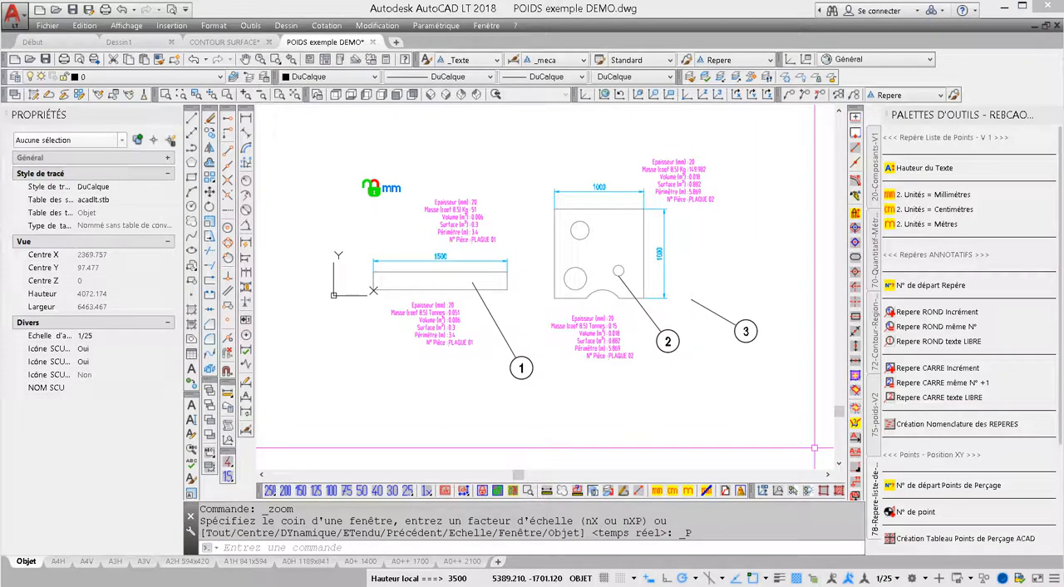
key(Escape)
key(Escape)
key(Escape)
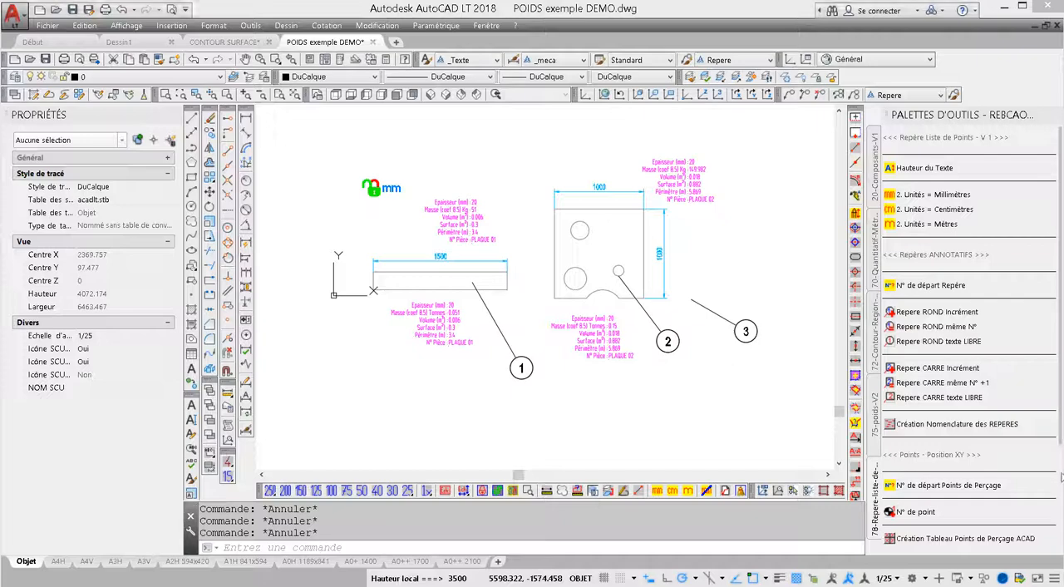
Set the starting number for the drilling points (USERI1) to 1.
scroll(1061, 444, down, 3)
scroll(1061, 443, down, 1)
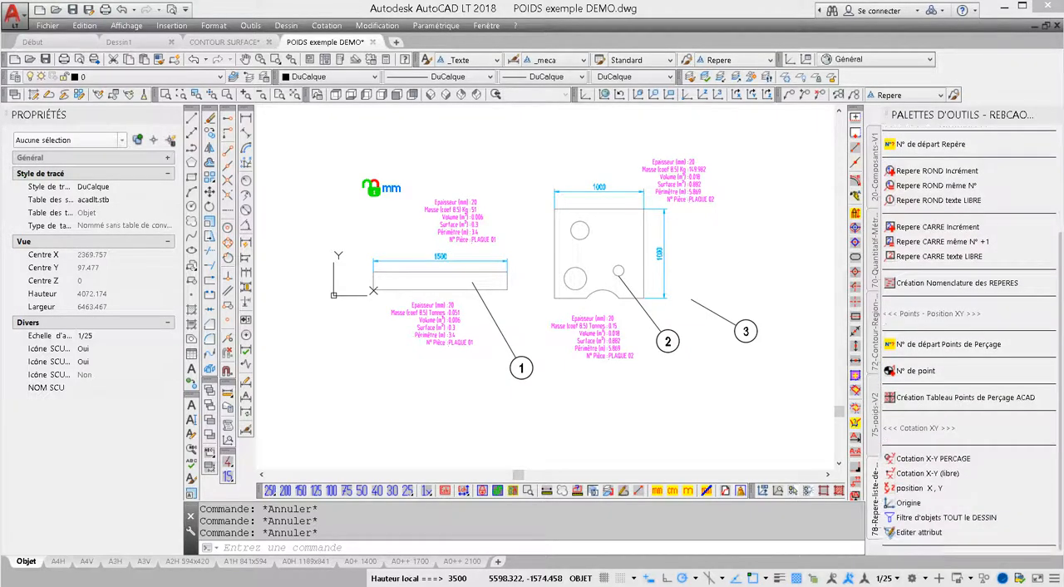
click(903, 346)
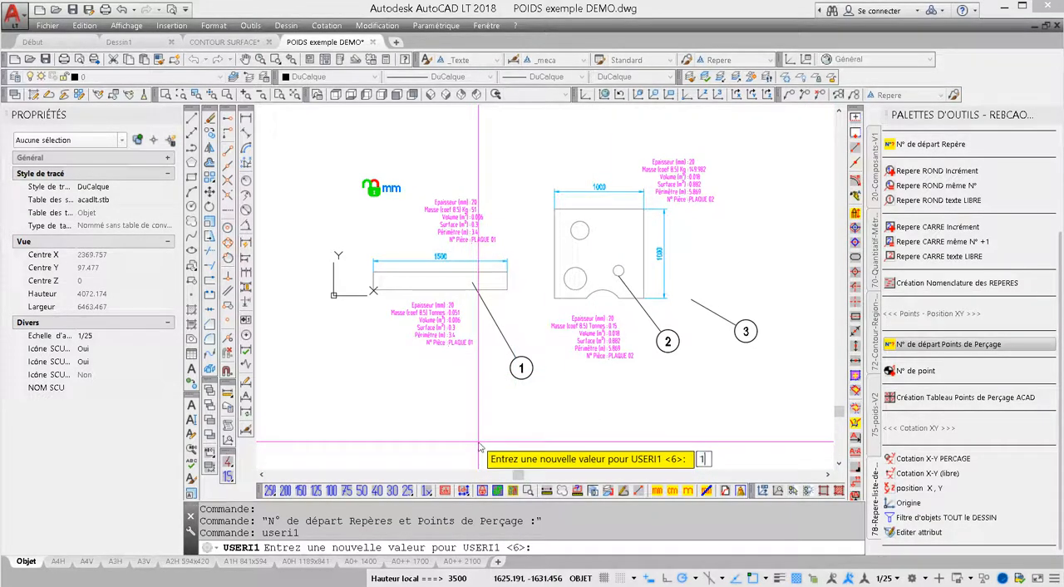
text(1)
key(Return)
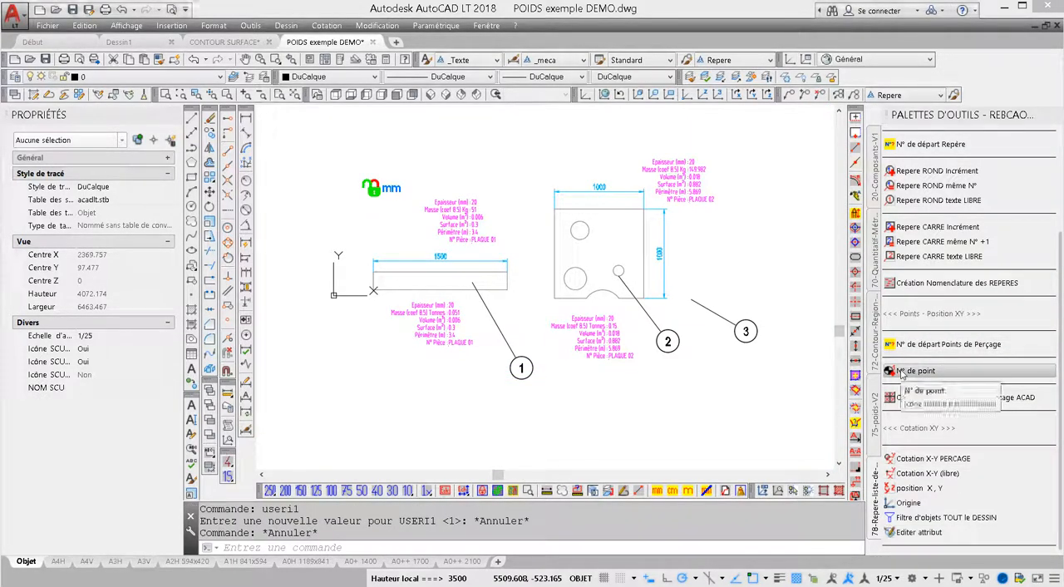
Place consecutively numbered drilling points at the centres of the square plate's three holes and of its bottom-edge arc.
click(901, 374)
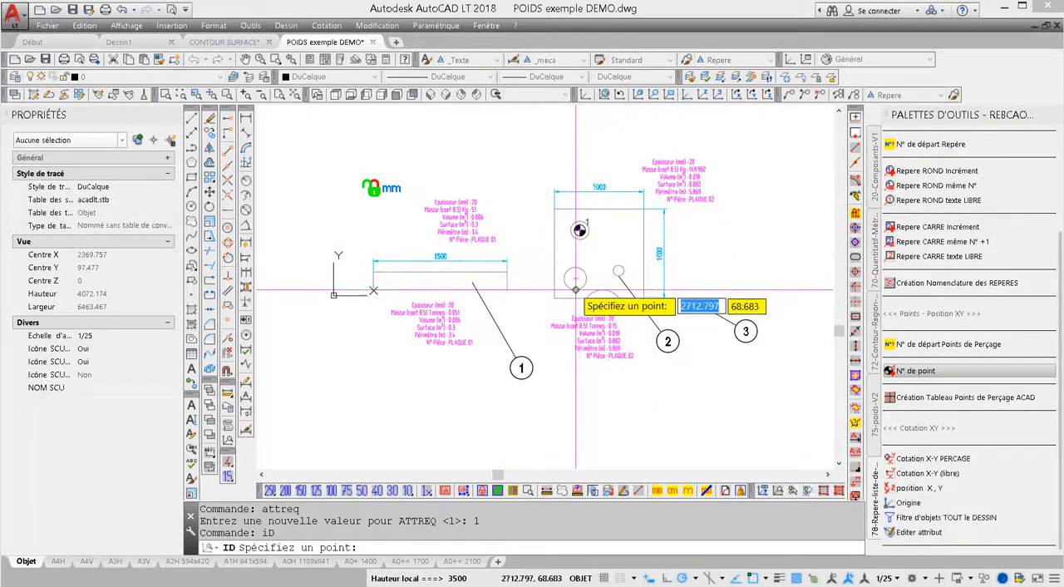
click(576, 286)
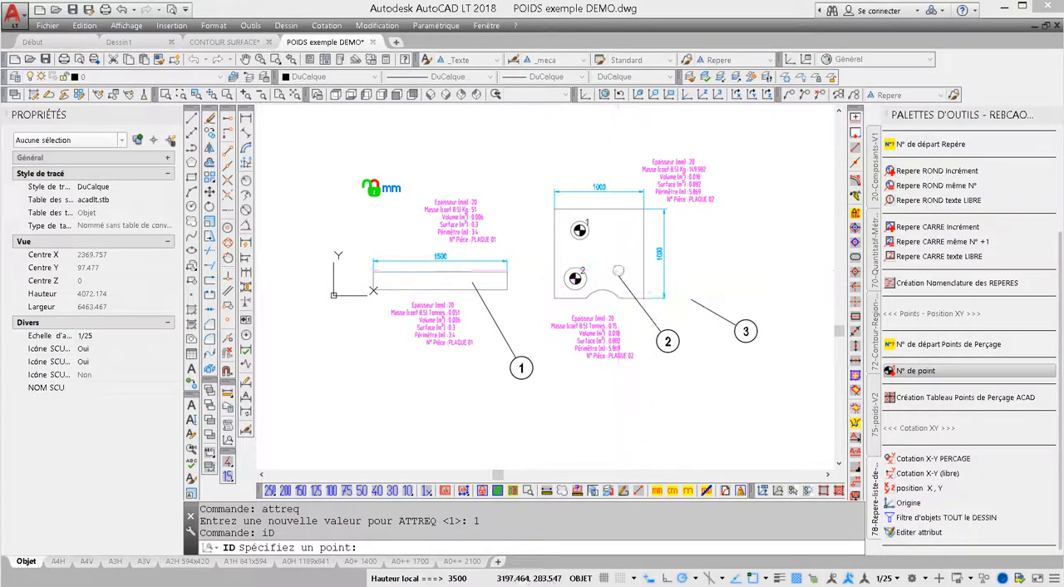
click(617, 270)
scroll(607, 281, up, 2)
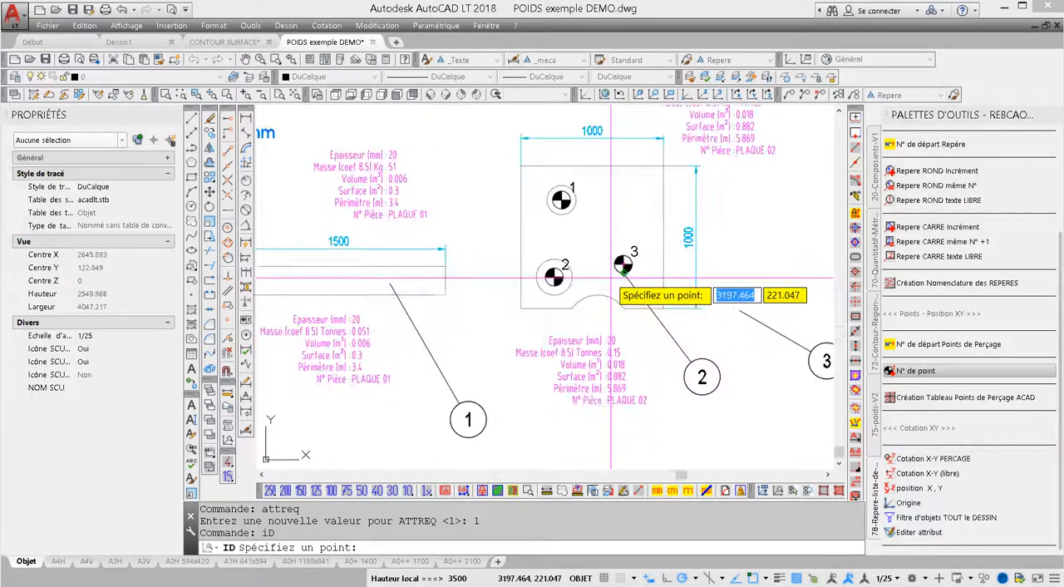
click(598, 326)
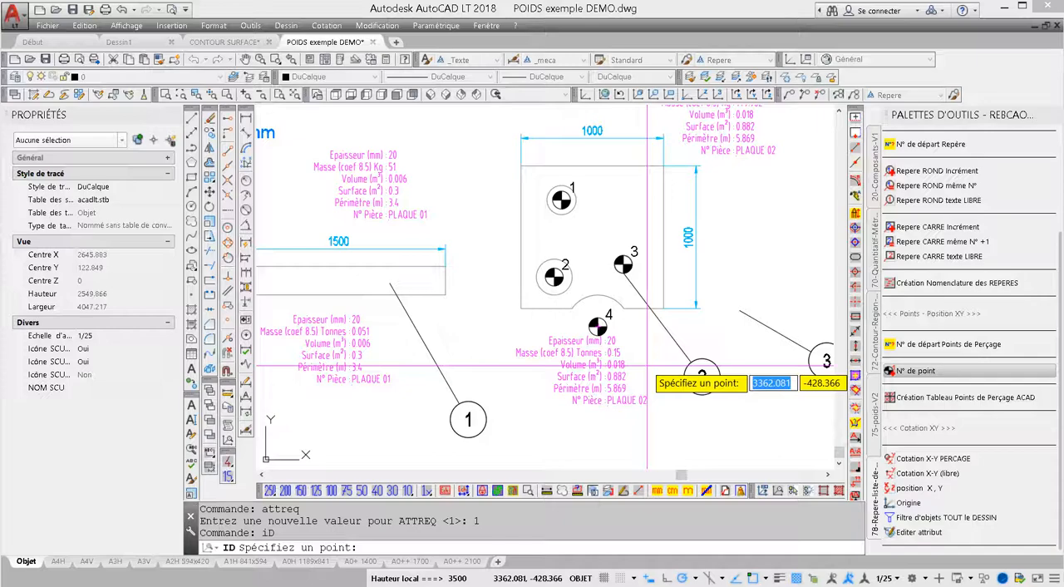
key(Escape)
key(Escape)
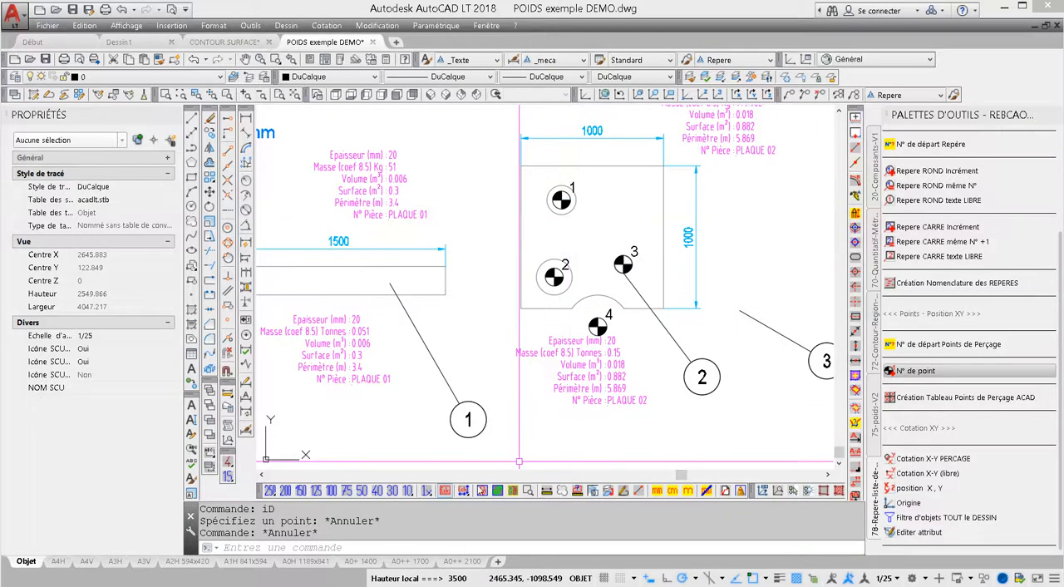
Try the drilling point markers at annotation scales 1/50, 1/10 and 1/30, and return the scale to 1/25.
click(363, 490)
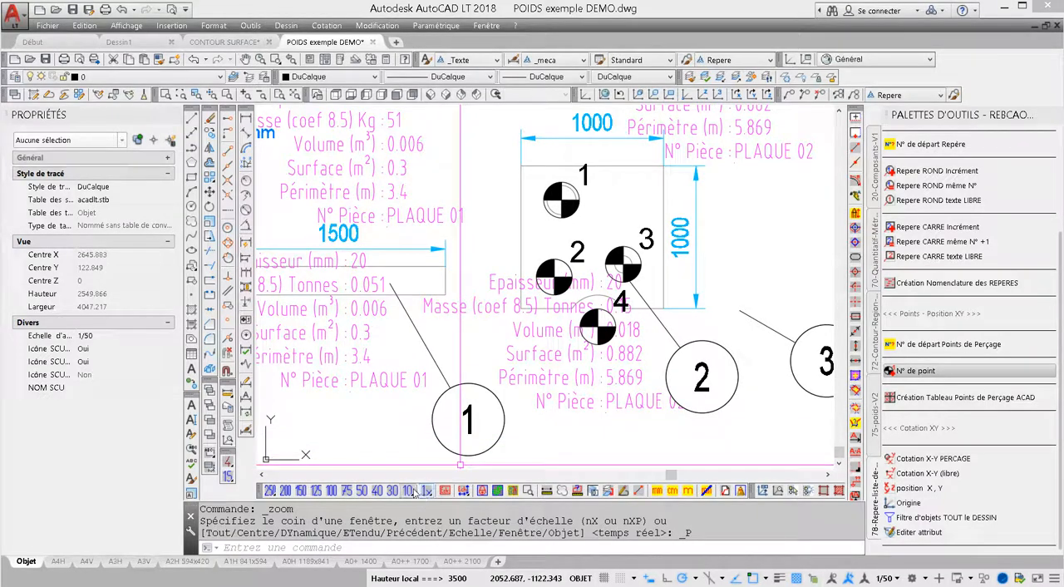
click(408, 490)
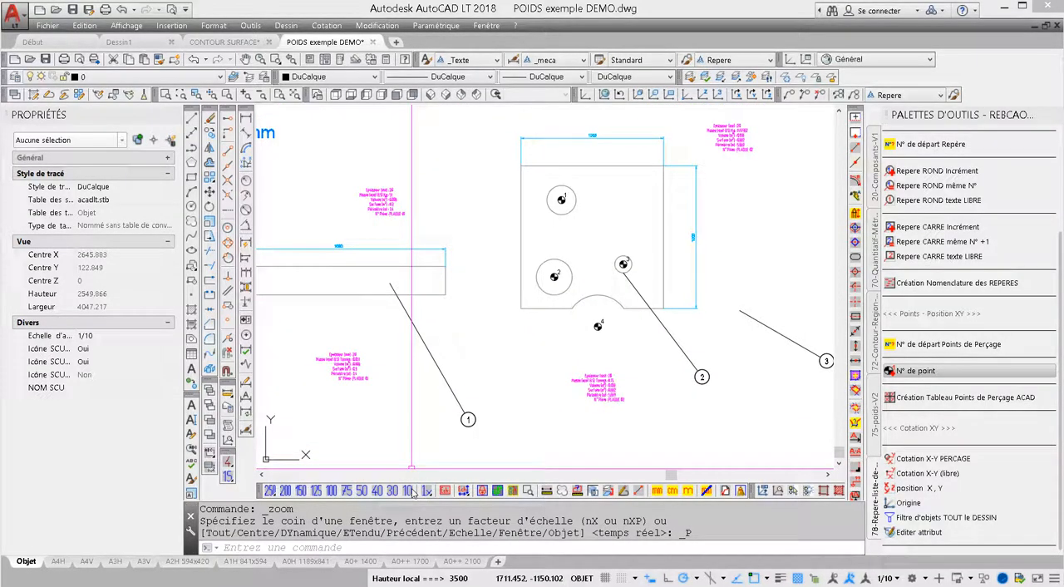
click(393, 491)
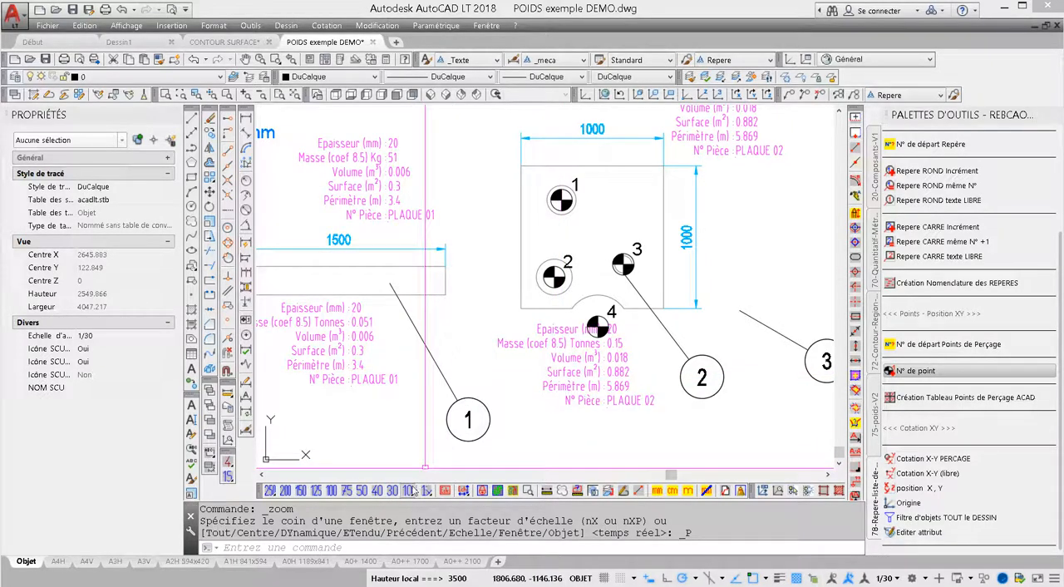
click(408, 491)
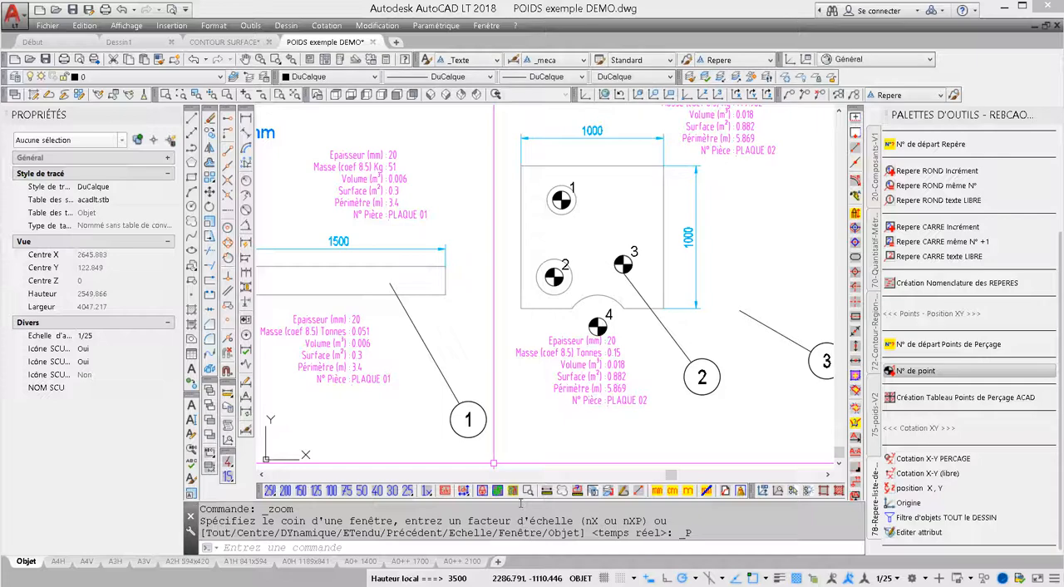
drag(512, 501, 512, 513)
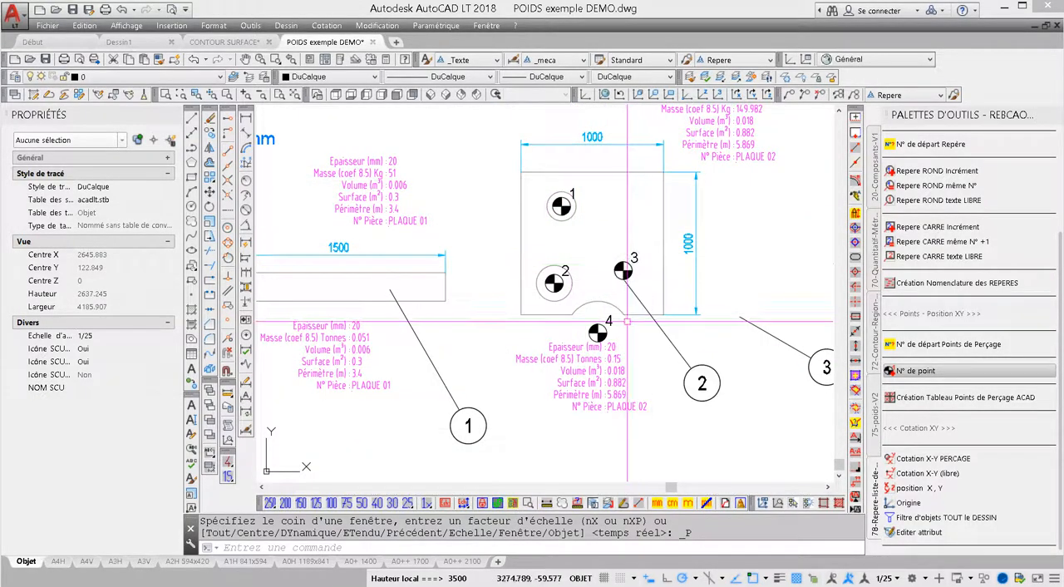
scroll(670, 346, down, 3)
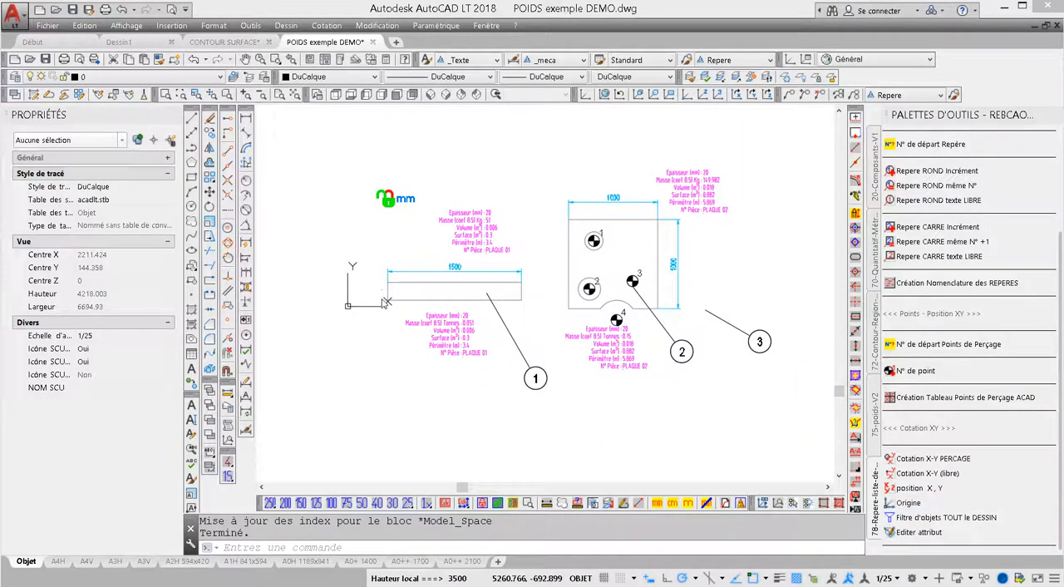
click(568, 308)
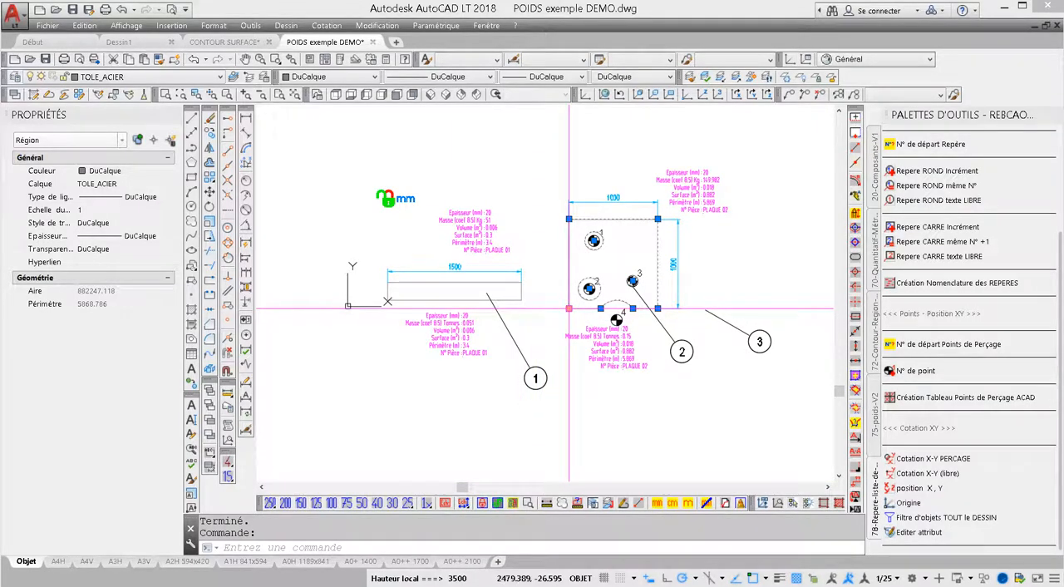
key(Escape)
key(Escape)
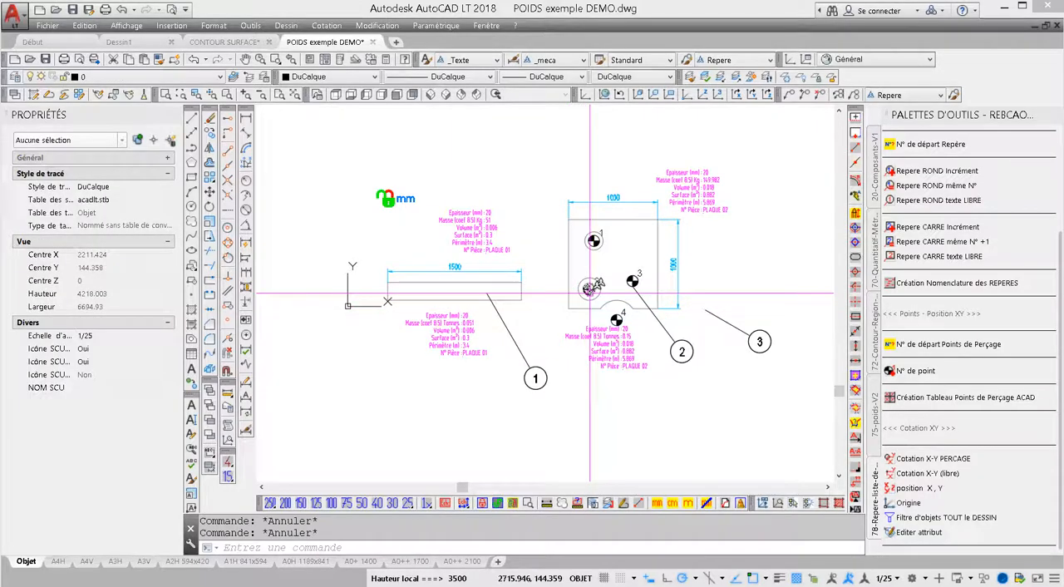
Examine the POSX and POSY attributes of drilling point 2 in its block properties.
scroll(591, 289, up, 4)
click(595, 290)
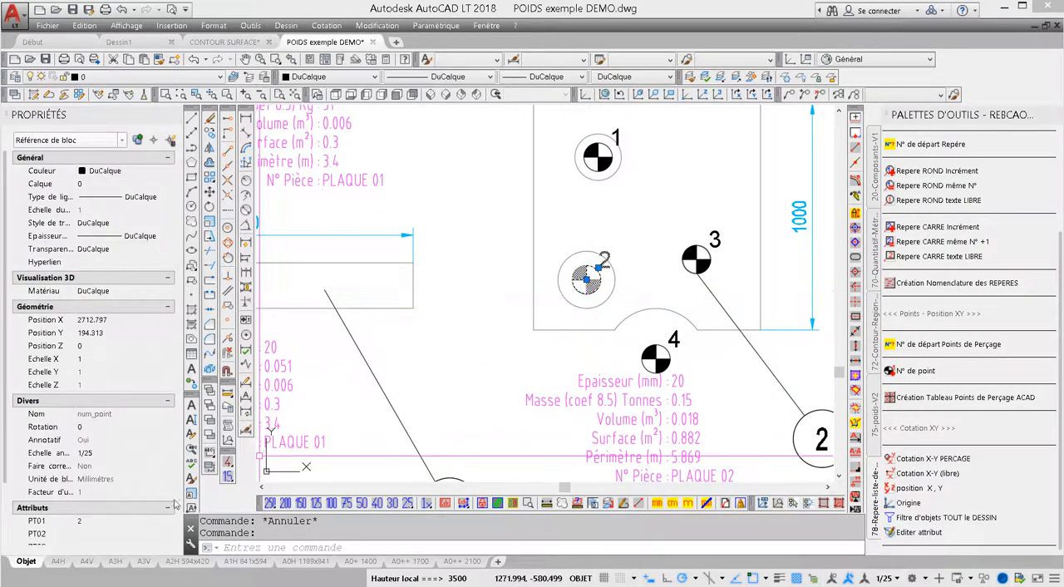
click(167, 276)
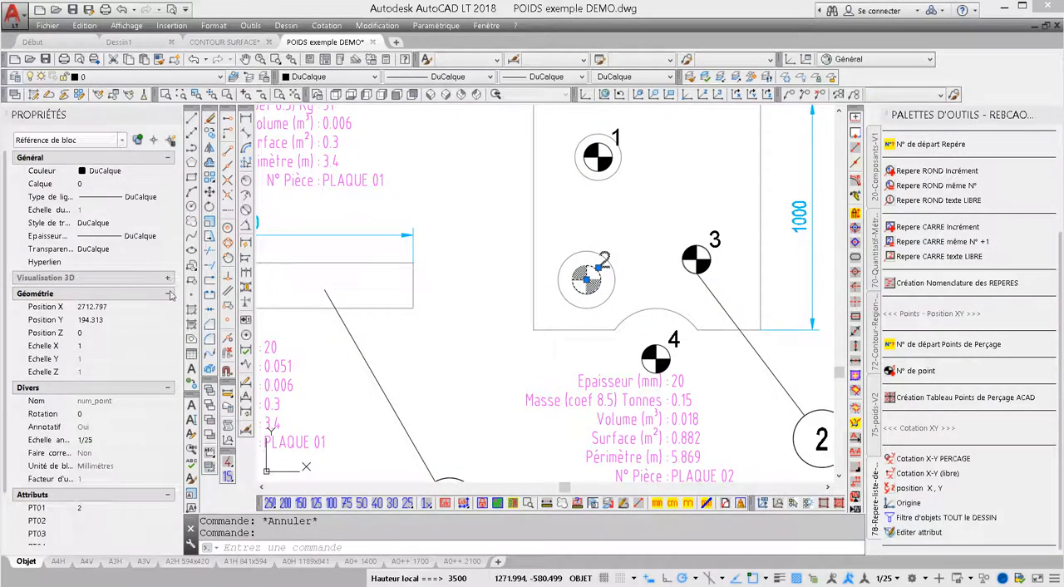
click(169, 294)
click(167, 157)
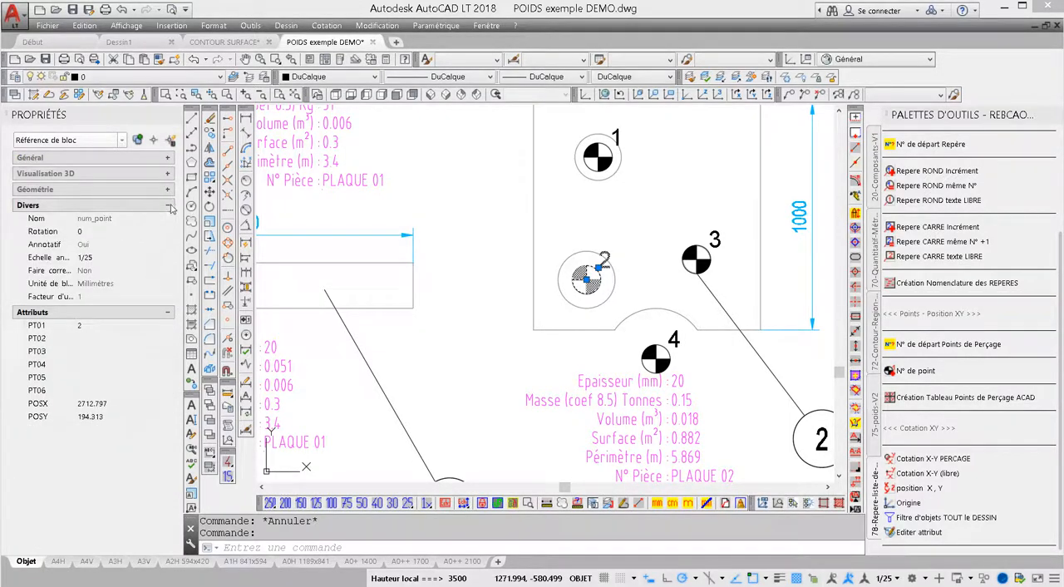
click(169, 205)
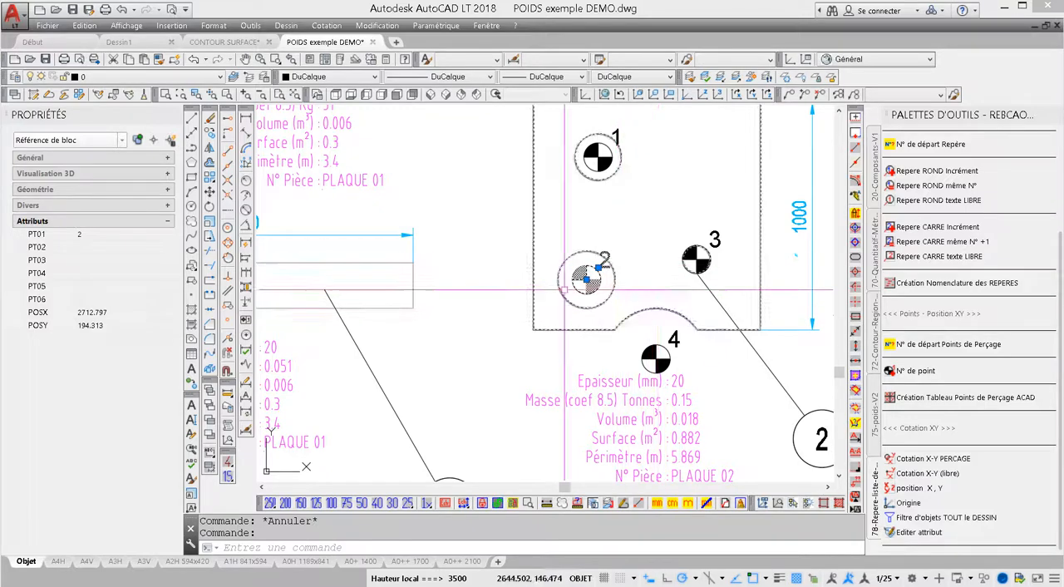
click(98, 326)
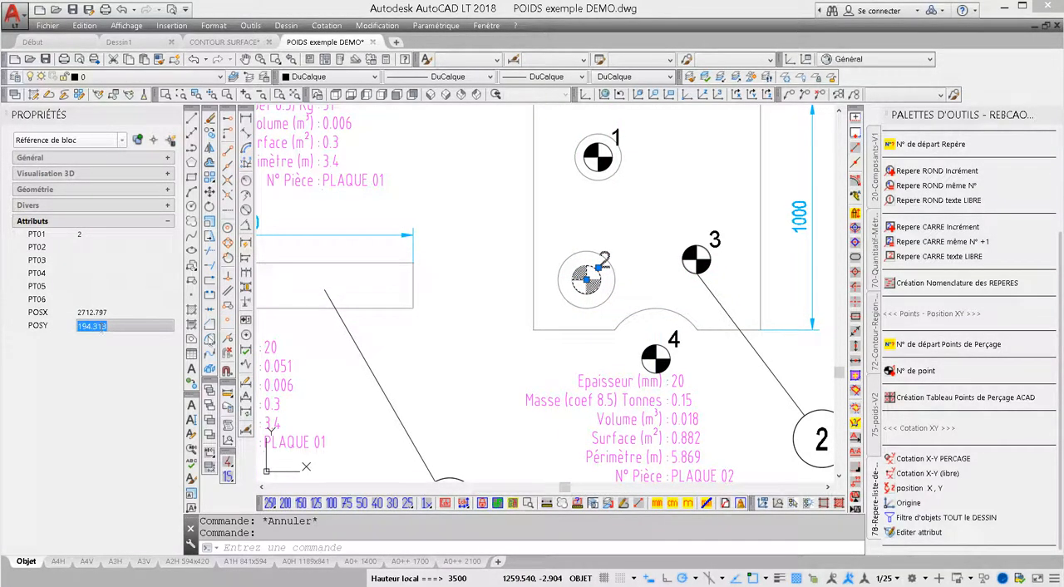
scroll(528, 310, down, 3)
middle_drag(529, 310, 482, 336)
key(Escape)
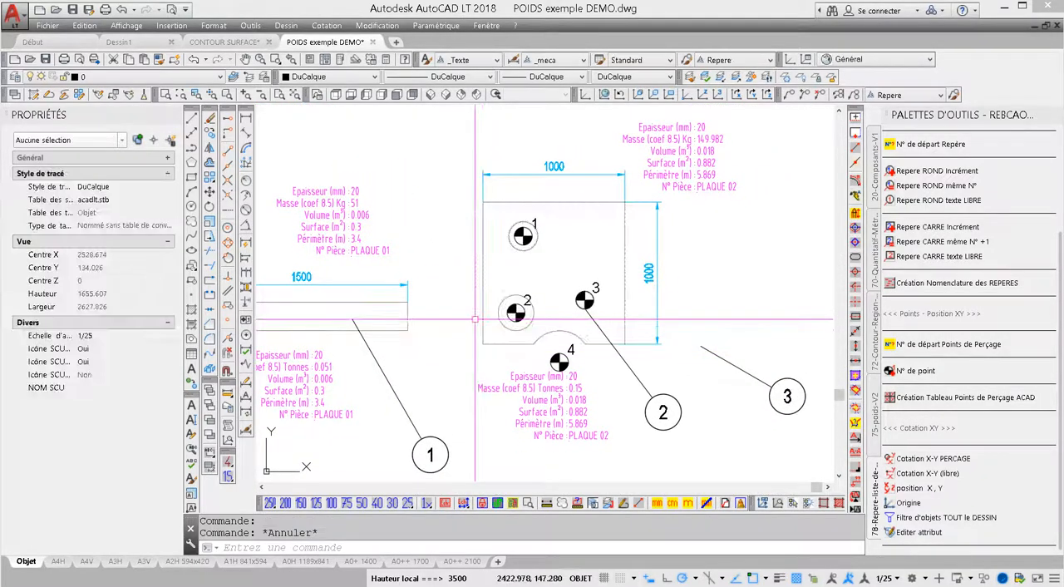
Move the UCS origin to the upper-left corner of the square plate with the holes.
scroll(532, 310, down, 2)
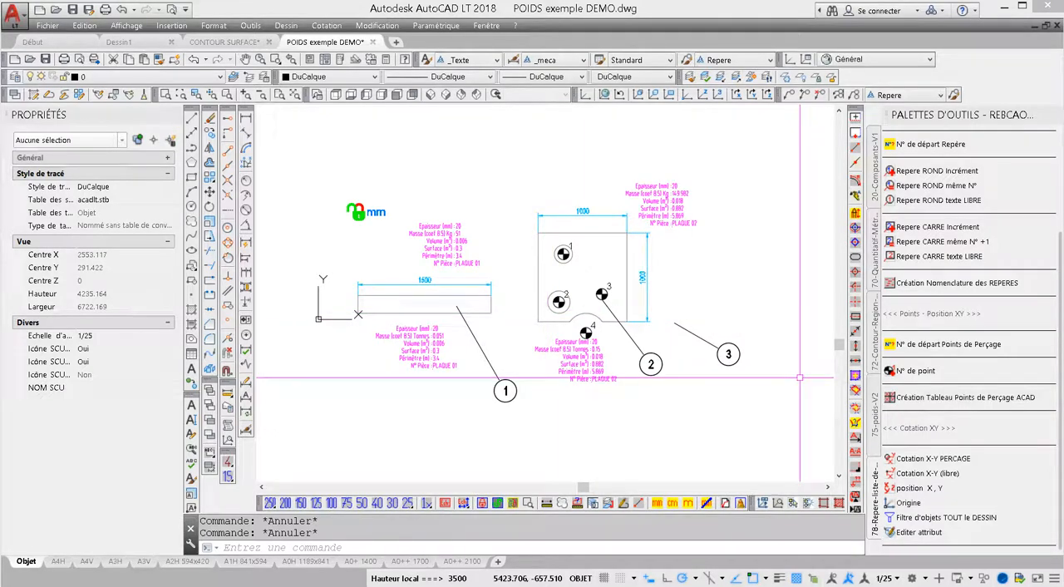
click(898, 396)
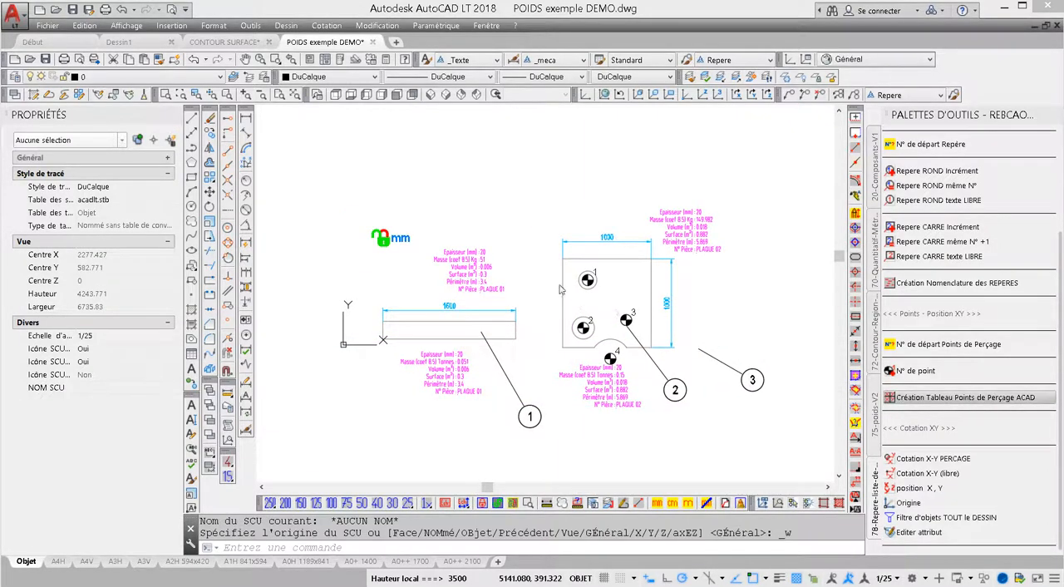
click(685, 98)
click(686, 97)
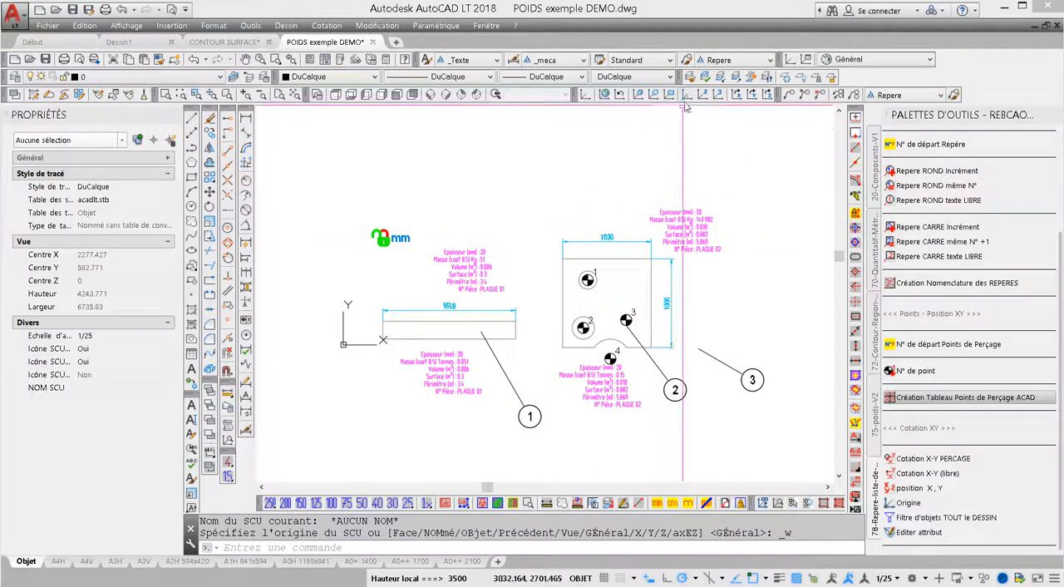
click(562, 259)
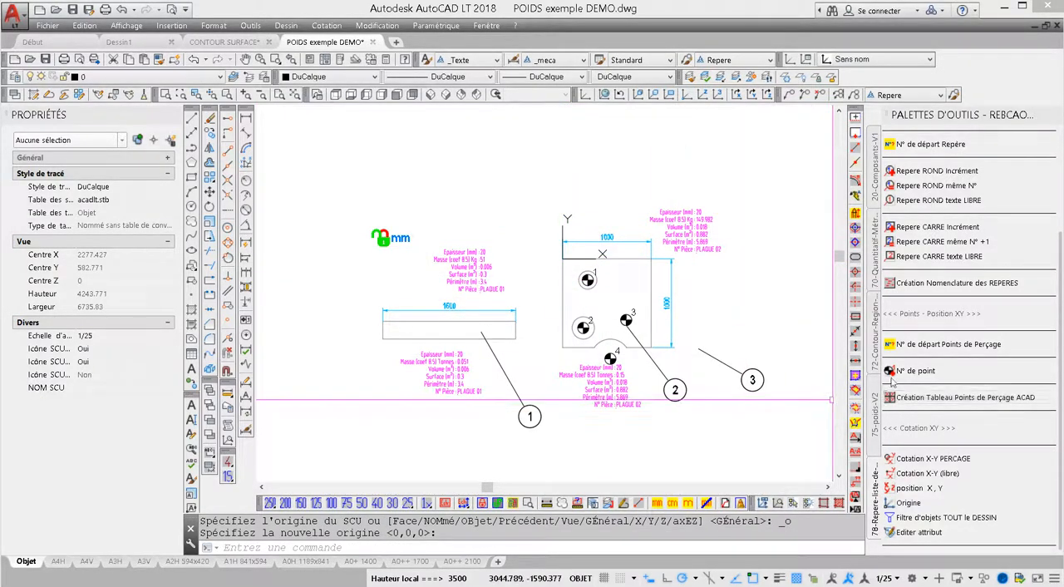
Place a numbered drilling point at the midpoint of the square plate's top edge.
click(919, 371)
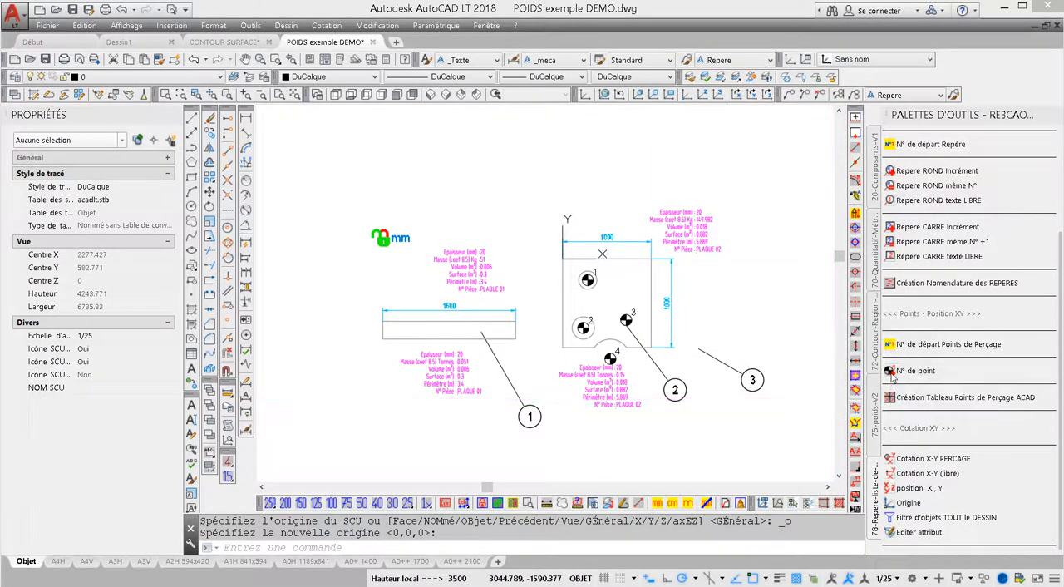
click(607, 257)
scroll(618, 274, up, 2)
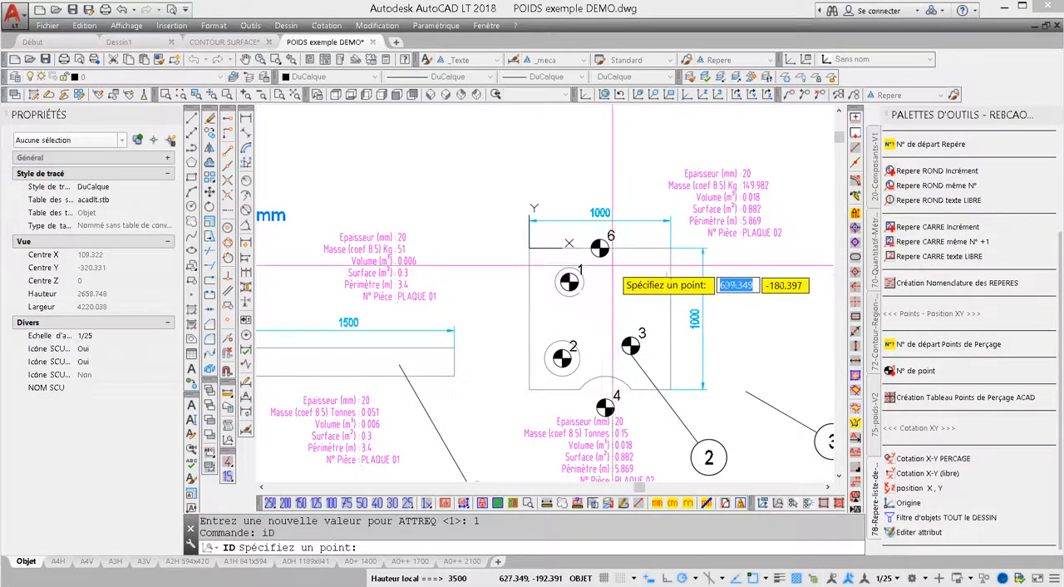
middle_drag(612, 266, 598, 249)
key(Escape)
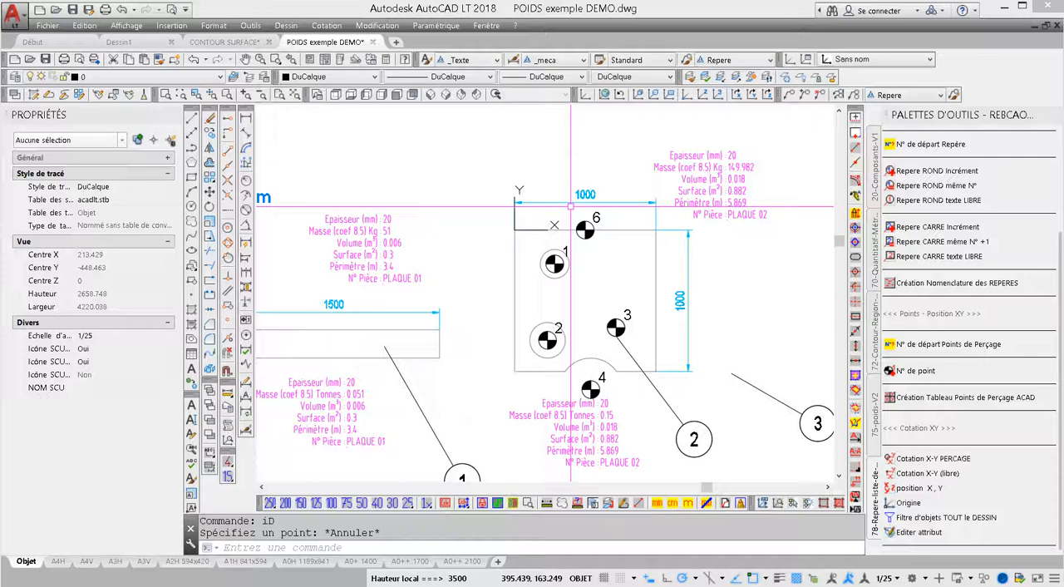
Renumber the drilling point at the midpoint of the square plate's top edge as 5.
double_click(587, 231)
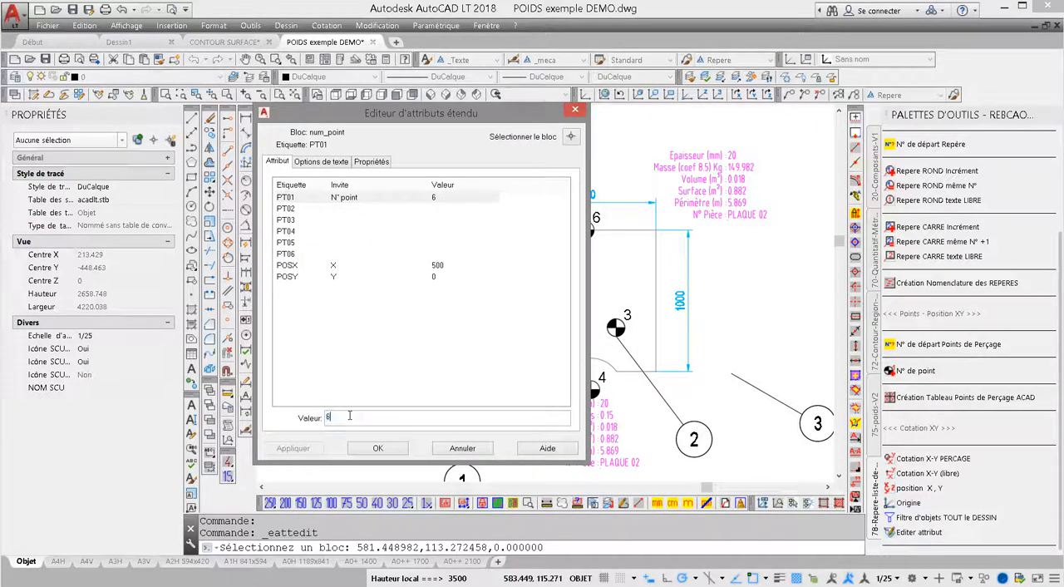
text(5)
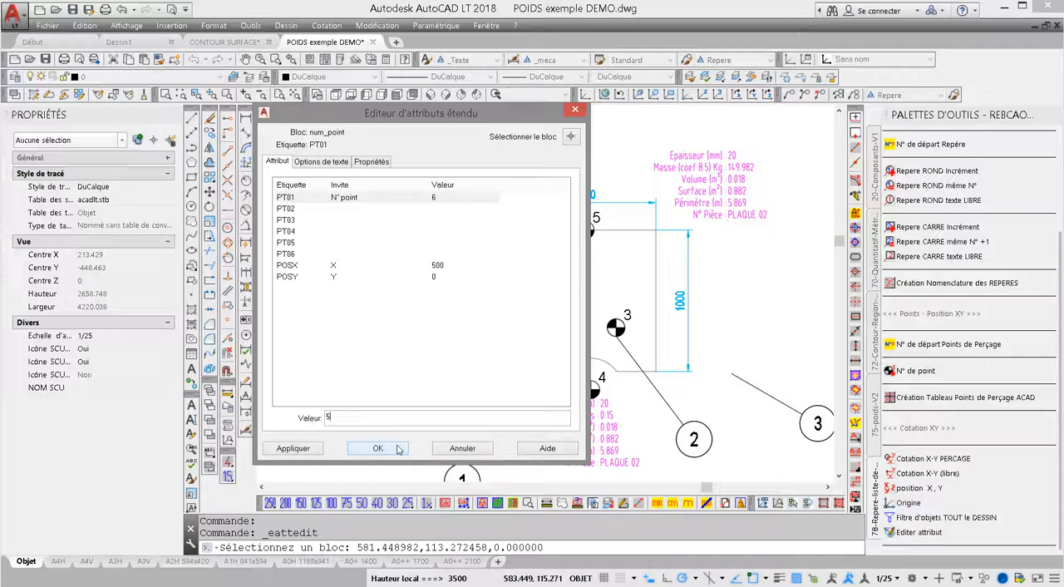
click(378, 448)
Generate the Excel drilling point table from the square plate's numbered points and select the X and Y values.
middle_drag(579, 345, 563, 318)
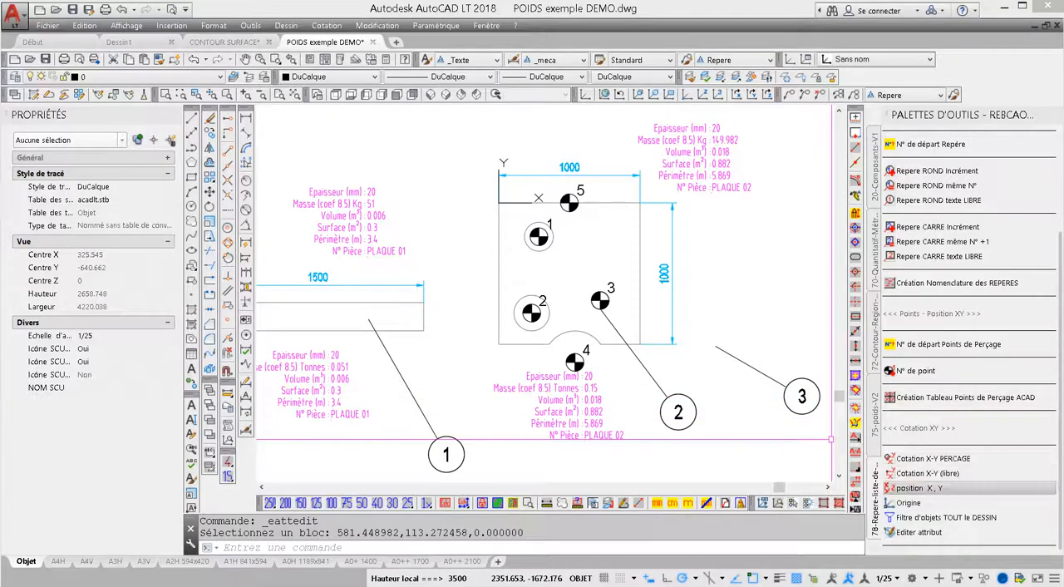
click(914, 488)
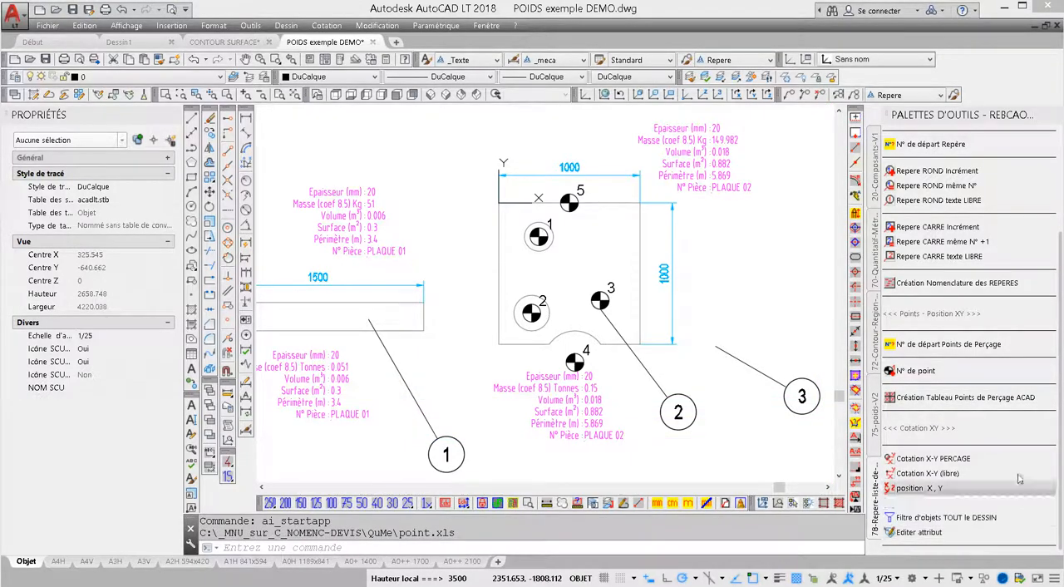
click(910, 398)
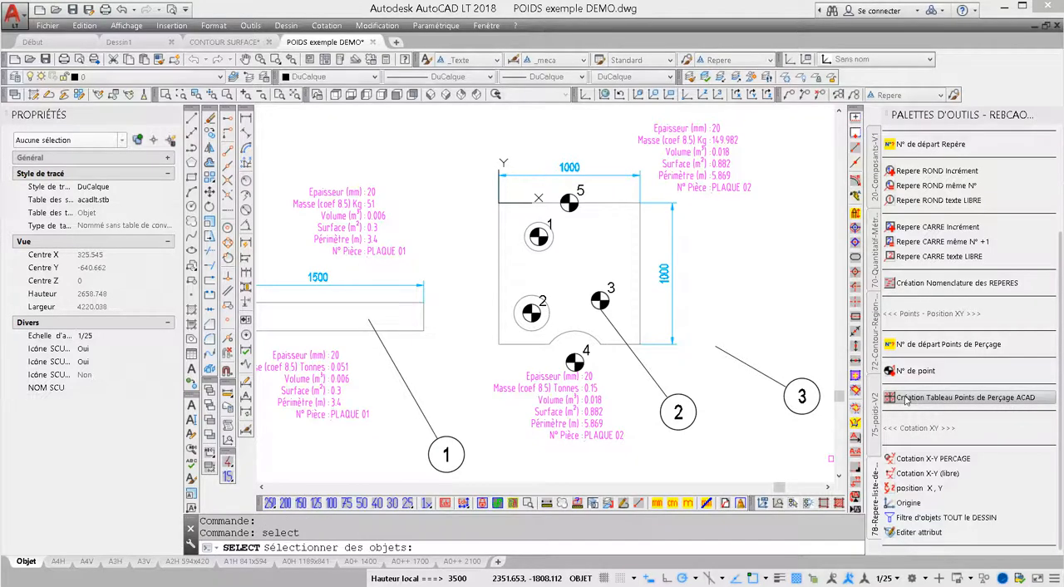
click(759, 118)
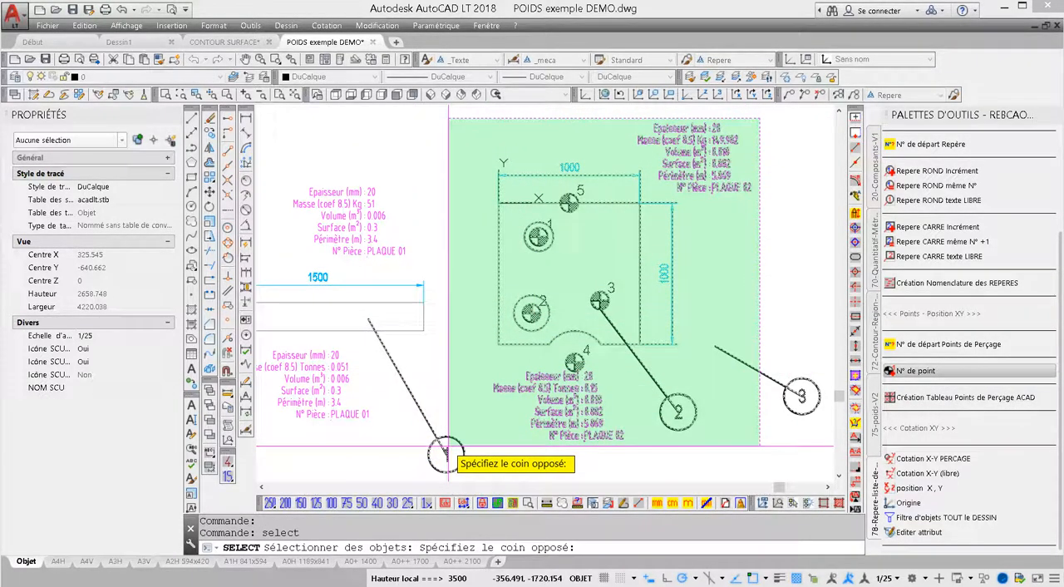
click(446, 453)
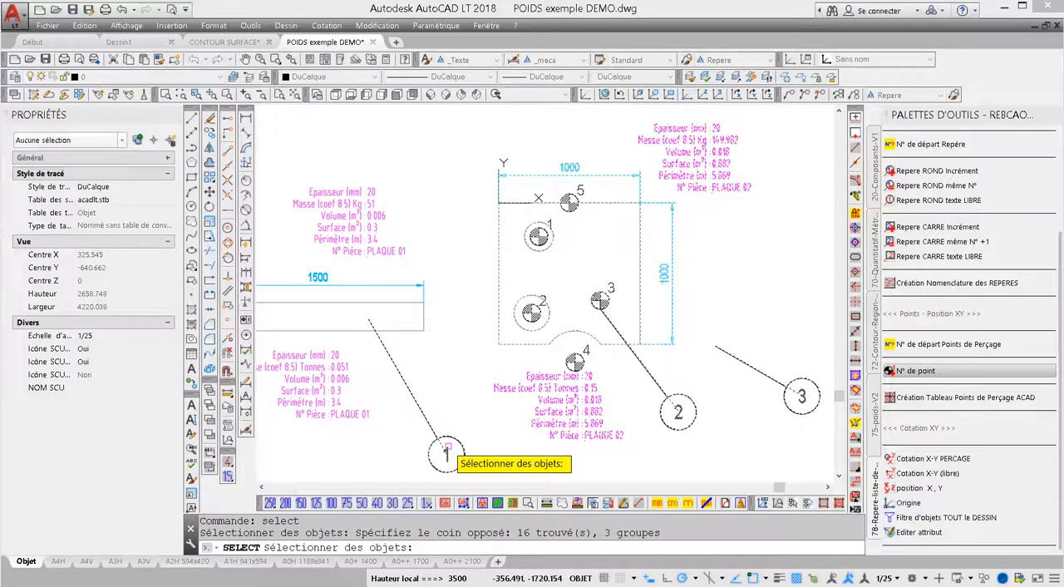
key(Return)
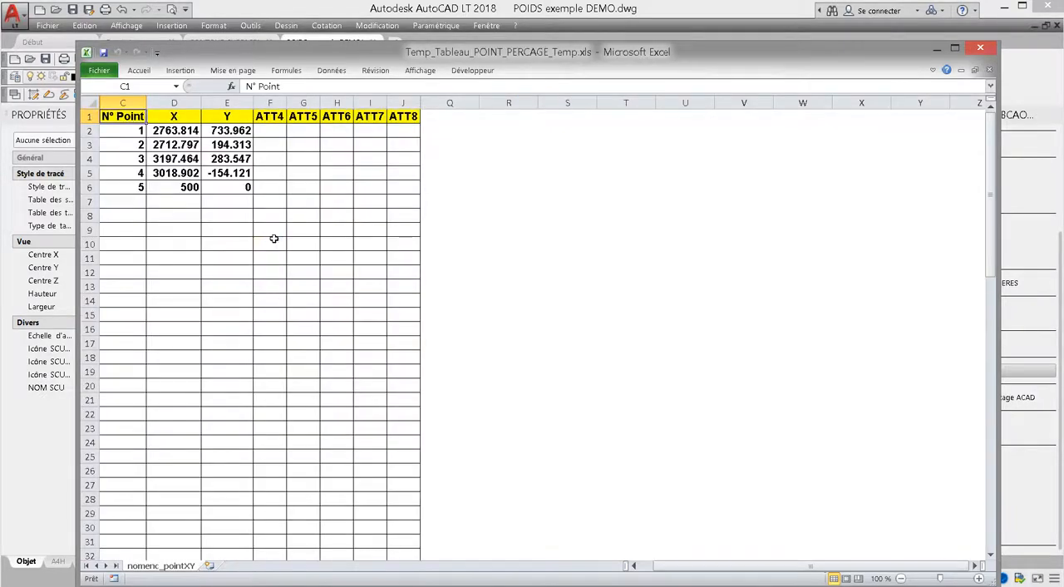
drag(170, 131, 241, 189)
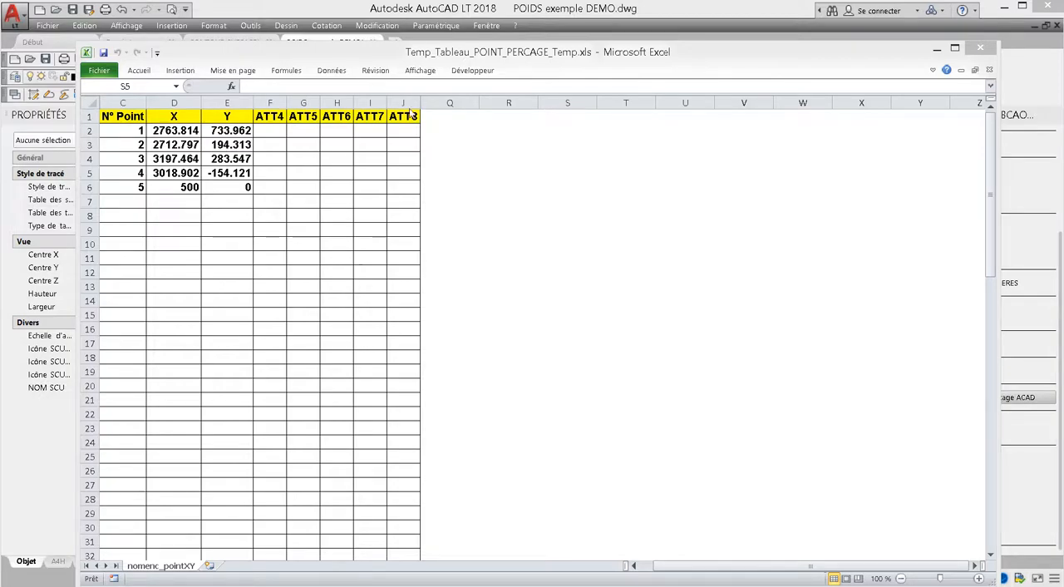
Unhide the hidden columns of the drilling point table and select the X SCG and Y SCG values of all points.
click(406, 101)
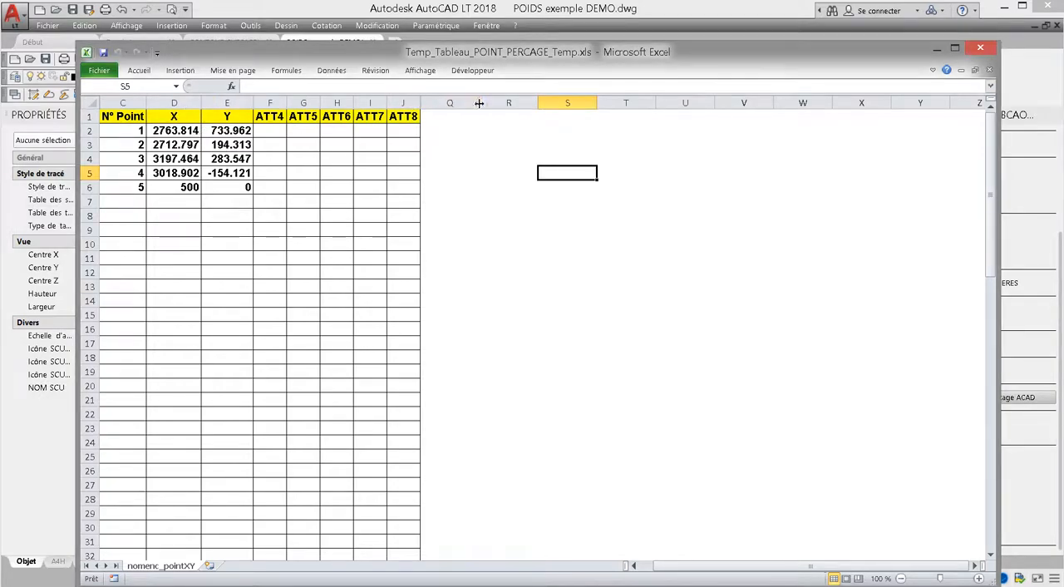
click(507, 100)
drag(507, 100, 120, 102)
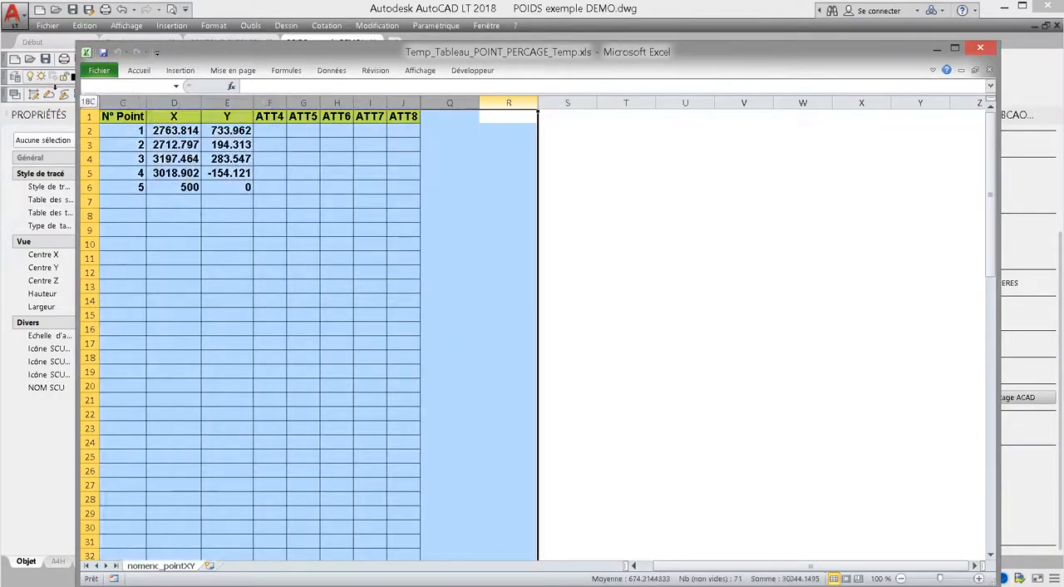
right_click(125, 102)
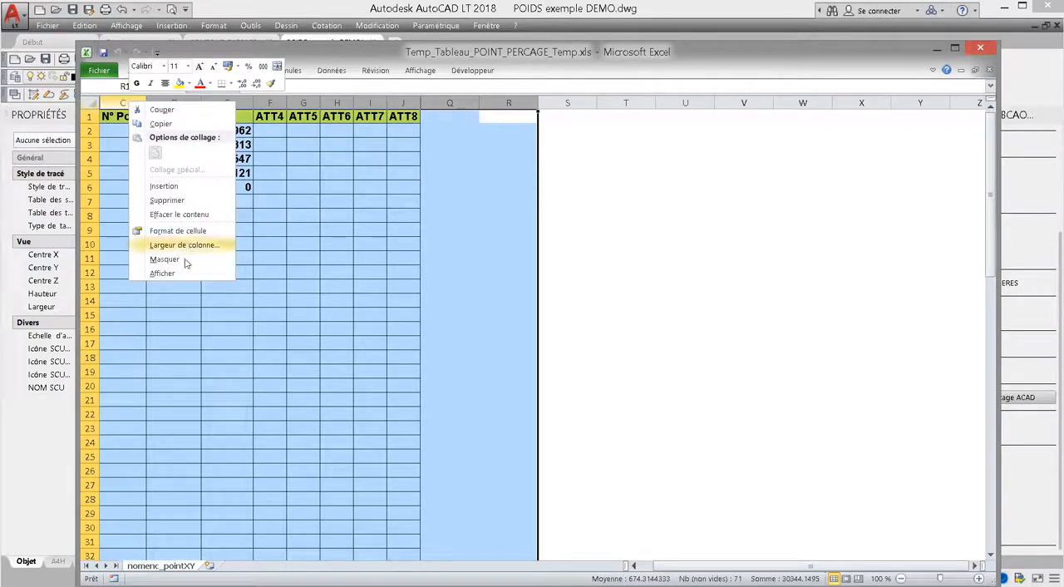
click(179, 279)
click(532, 131)
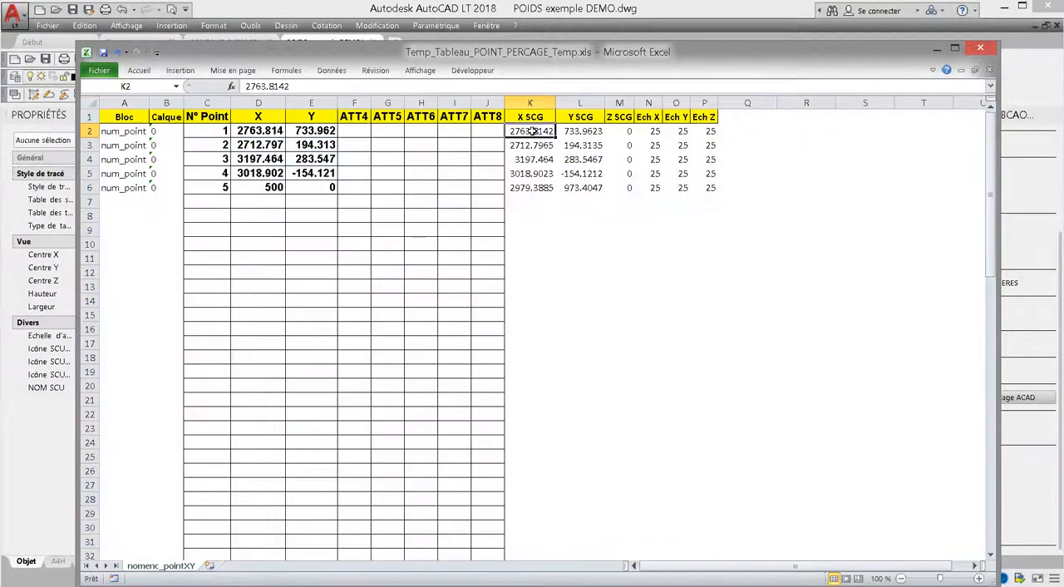
drag(532, 130, 579, 182)
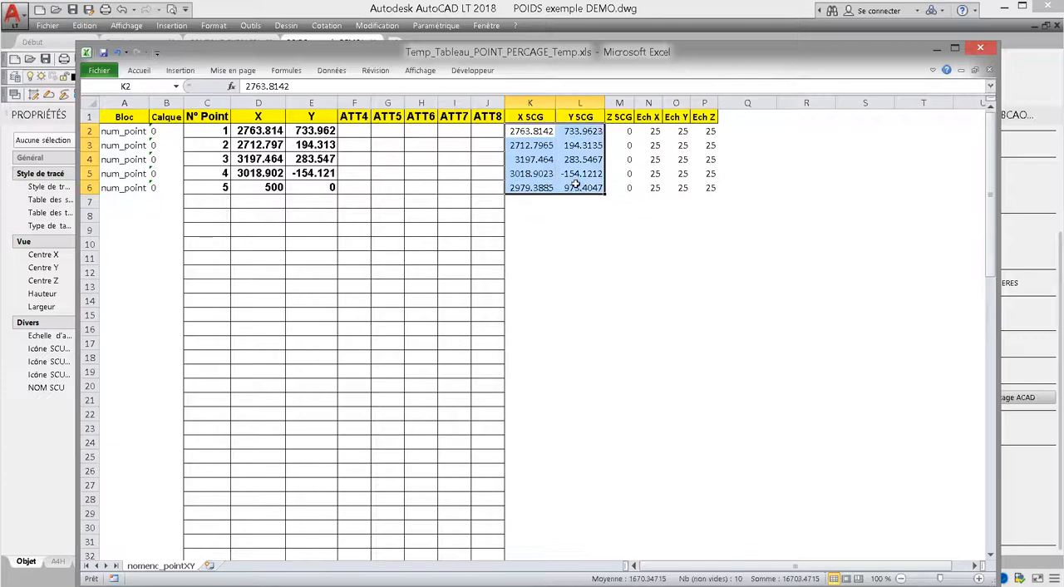
Switch back to AutoCAD and reset the coordinate system to the World UCS.
click(518, 7)
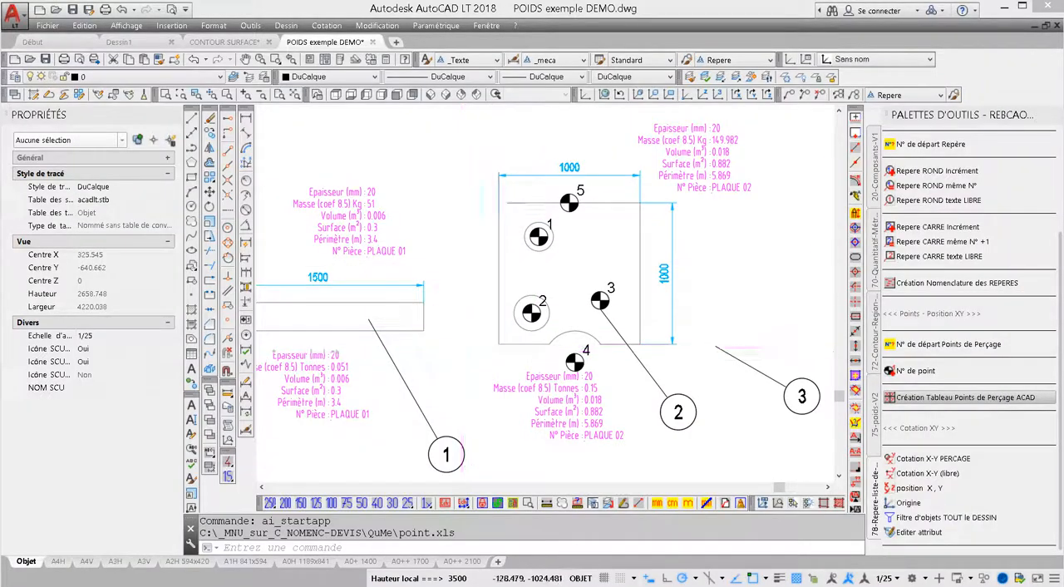
scroll(484, 353, down, 2)
mouse_move(484, 352)
middle_down()
mouse_move(594, 325)
mouse_move(590, 315)
middle_up()
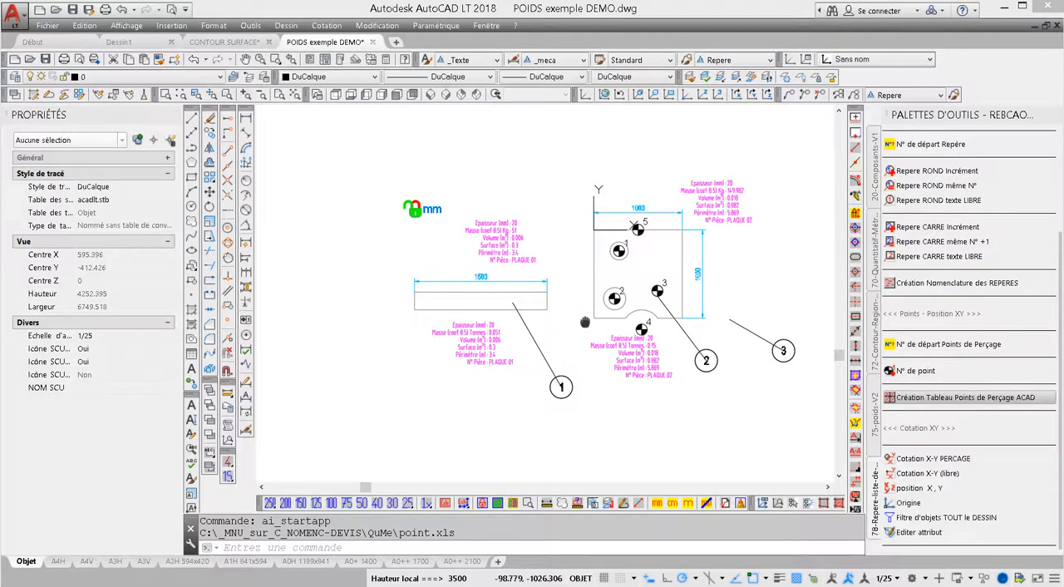
click(604, 95)
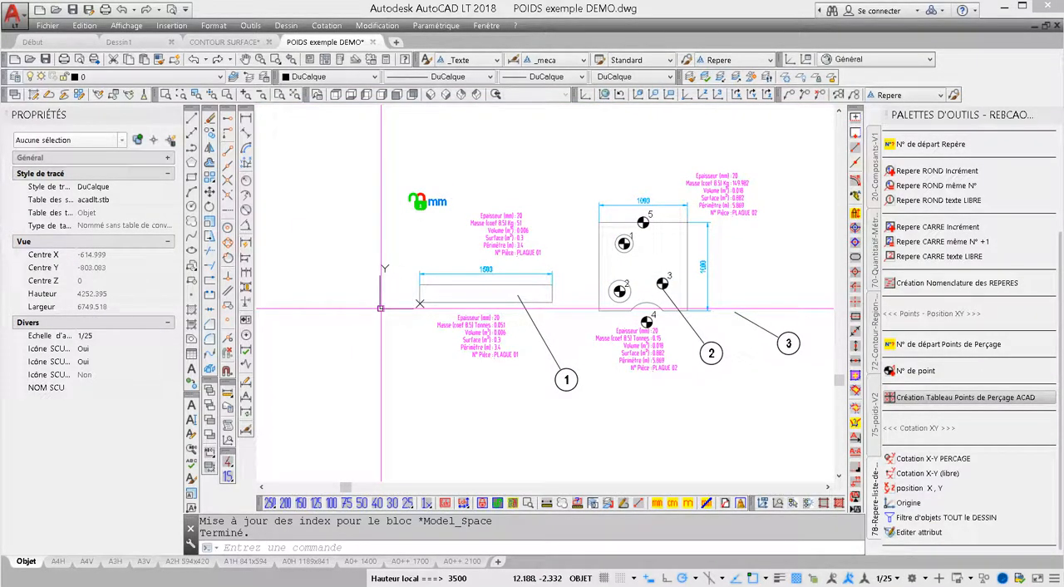
Delete the 1500 mm rectangular plate together with its dimension, text labels, callout 1 and the mm unit marker.
click(559, 176)
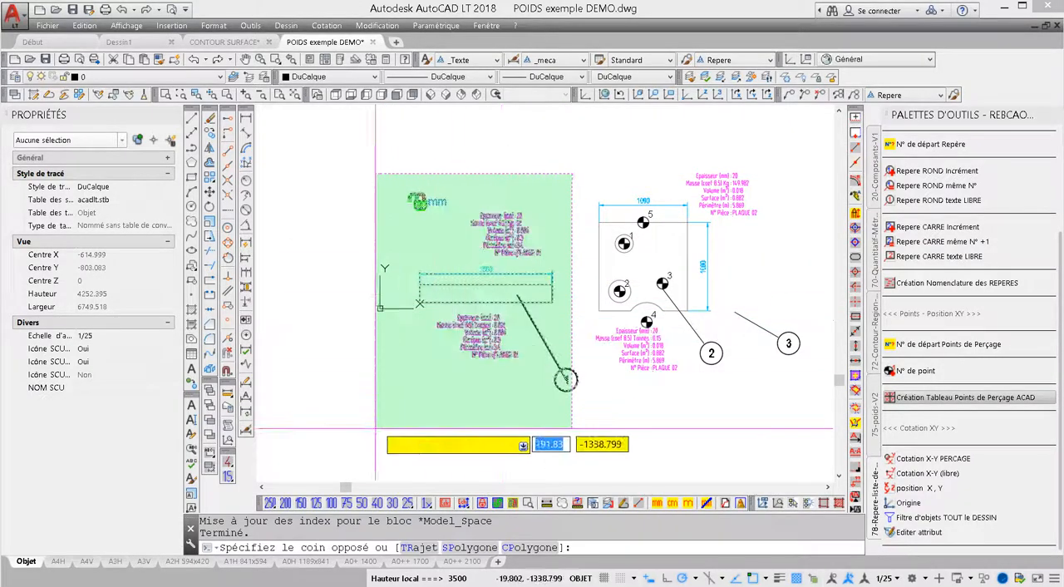
click(375, 420)
key(Delete)
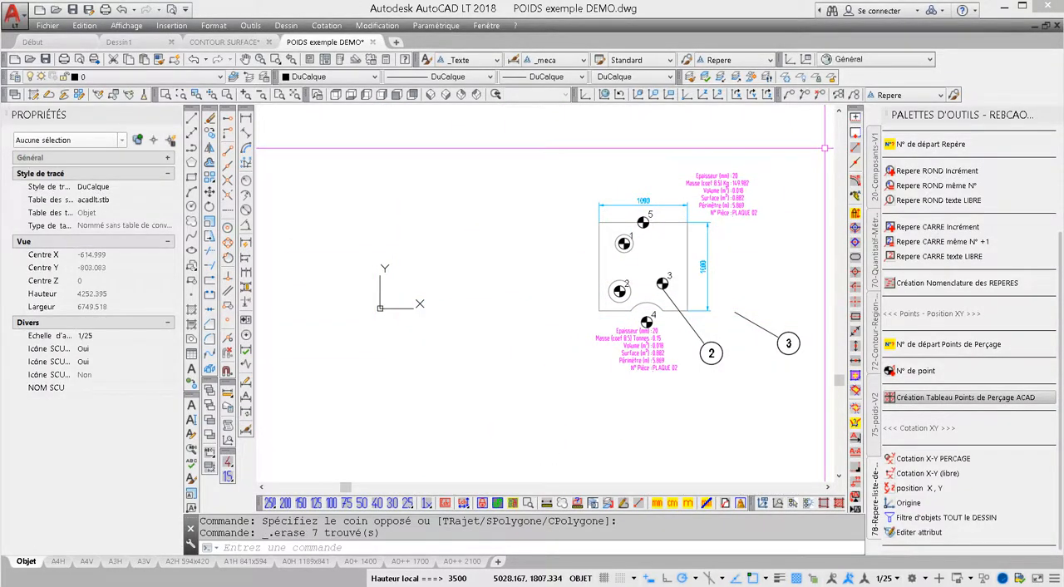
Delete the text labels above and below the square plate, along with callouts 2 and 3.
click(824, 148)
click(735, 205)
key(Delete)
click(653, 349)
key(Delete)
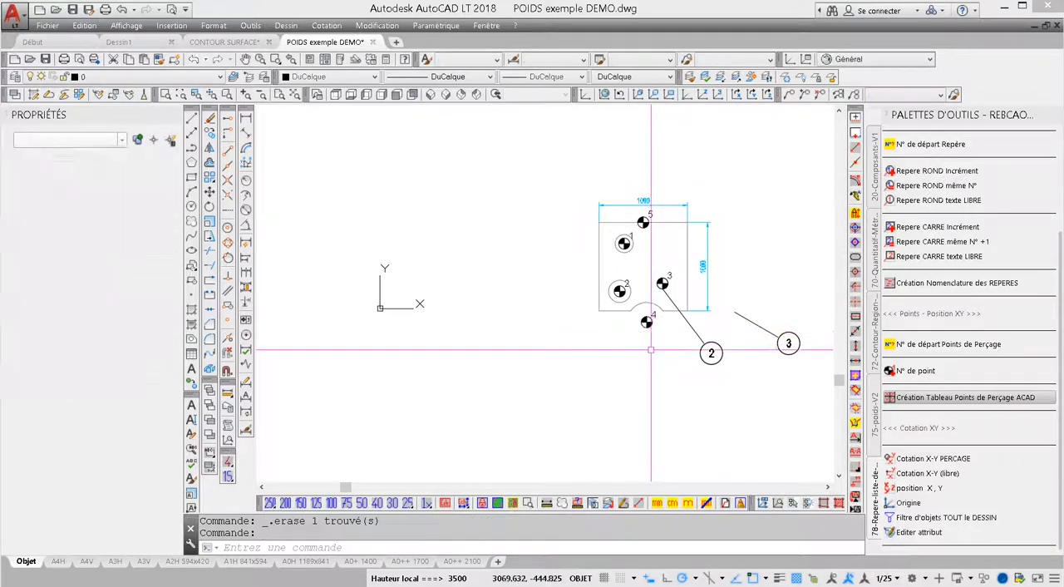
click(788, 321)
click(676, 375)
key(Delete)
Move the square plate with its points and dimensions from its lower-left corner to the world origin *0,0.
click(774, 346)
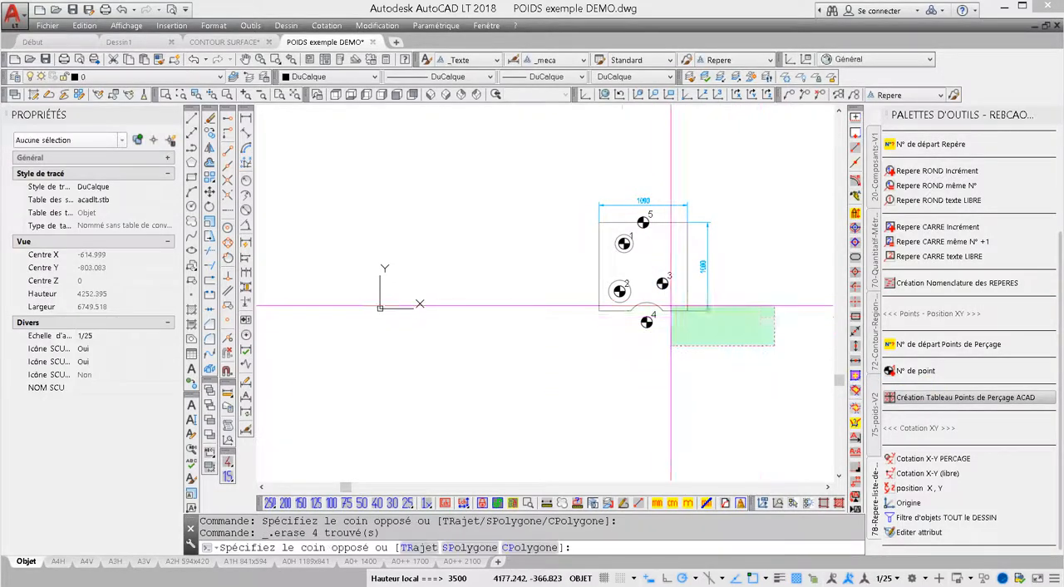
click(570, 163)
click(209, 192)
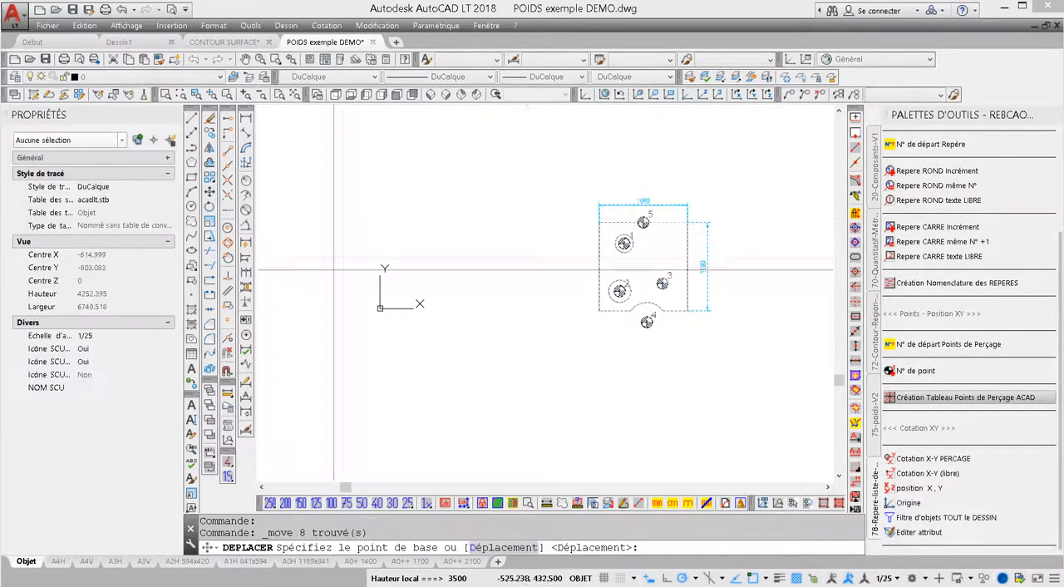
click(599, 311)
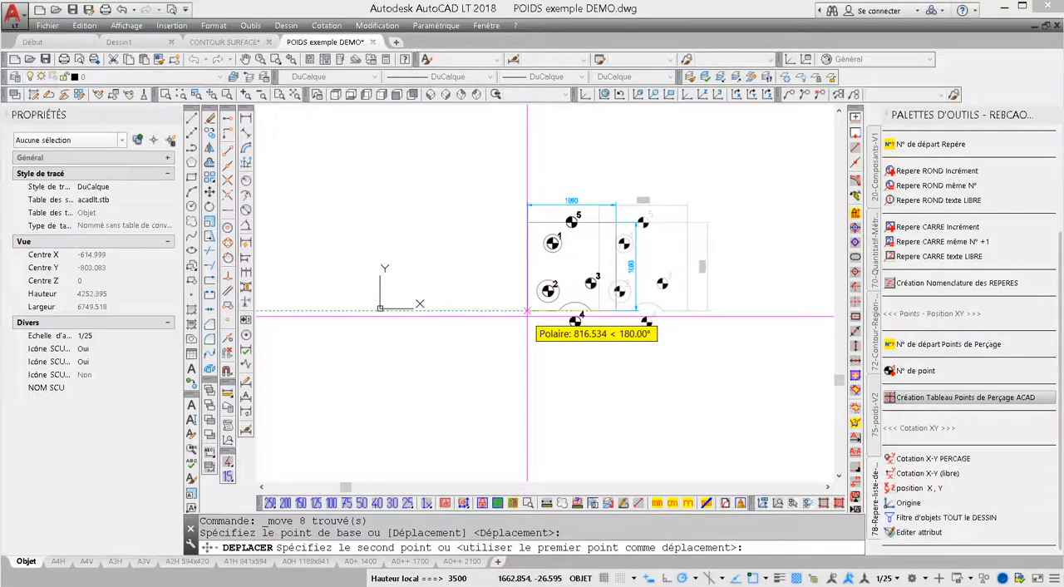
text(*)
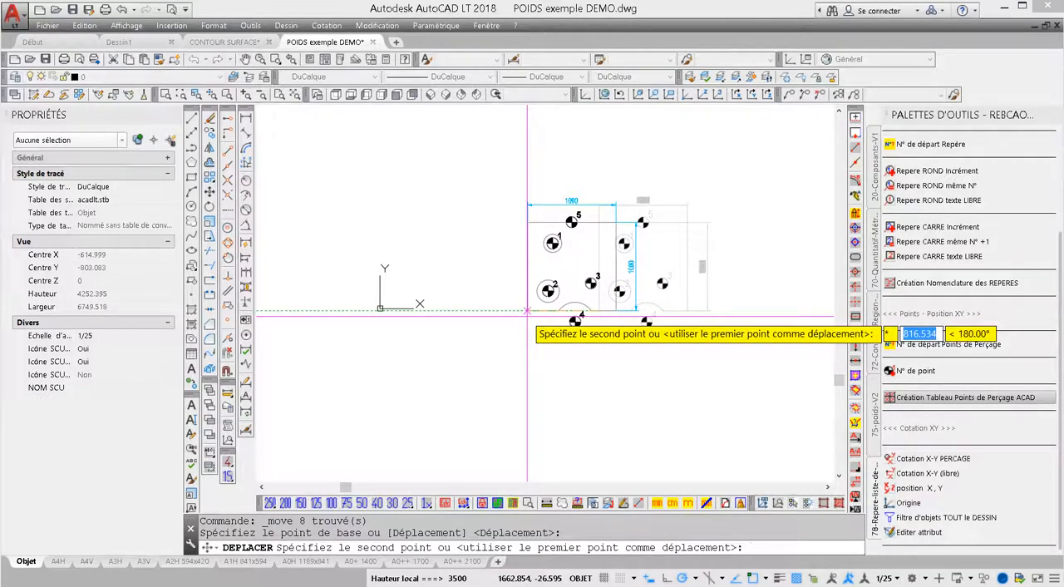
text(0,0)
key(Return)
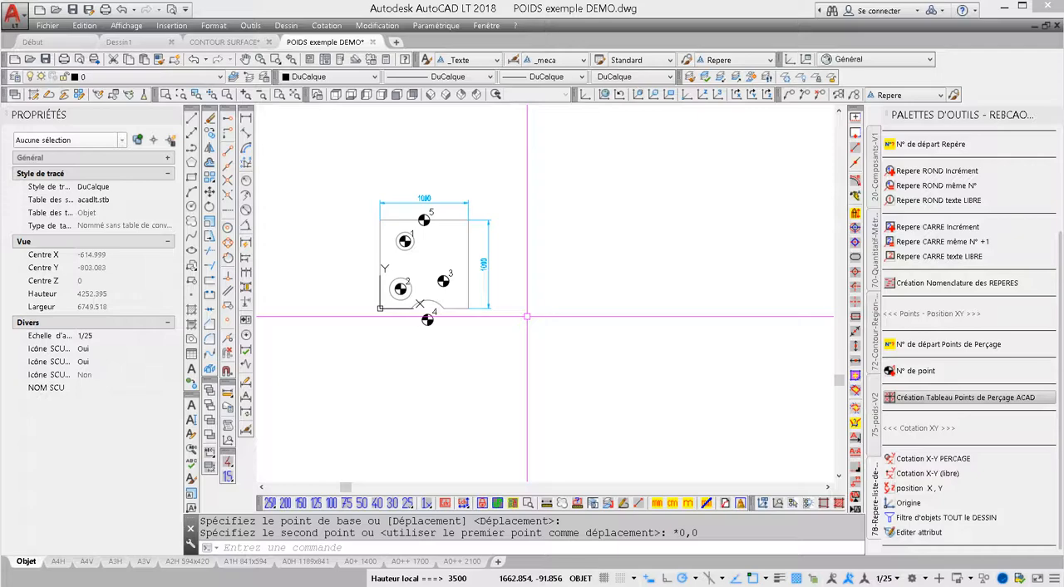
key(Escape)
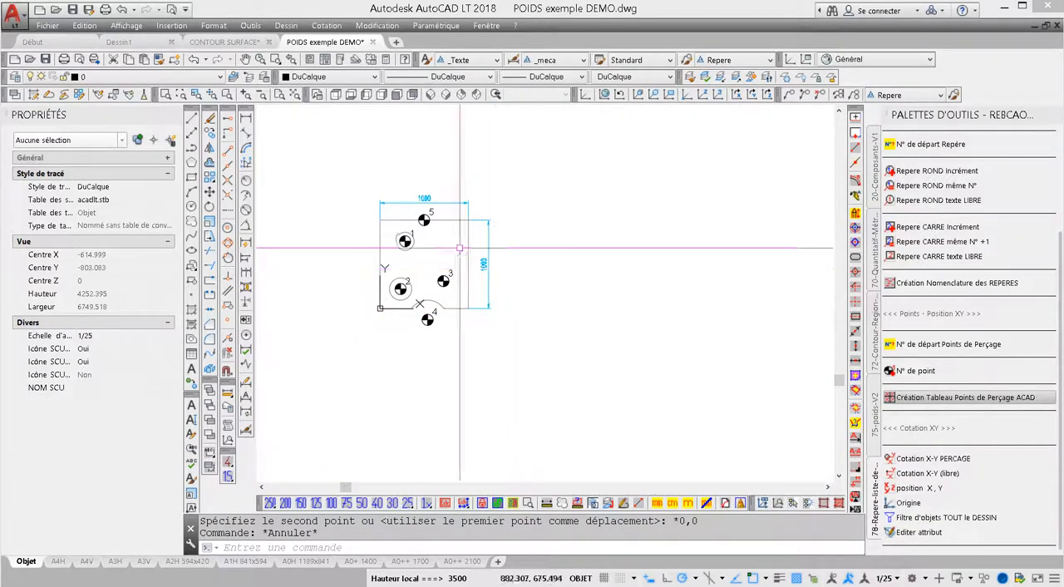
Examine the POSX and POSY attributes of drilling points 5 and 1 on the moved plate.
middle_drag(460, 248, 532, 261)
middle_click(532, 261)
middle_click(532, 261)
click(512, 182)
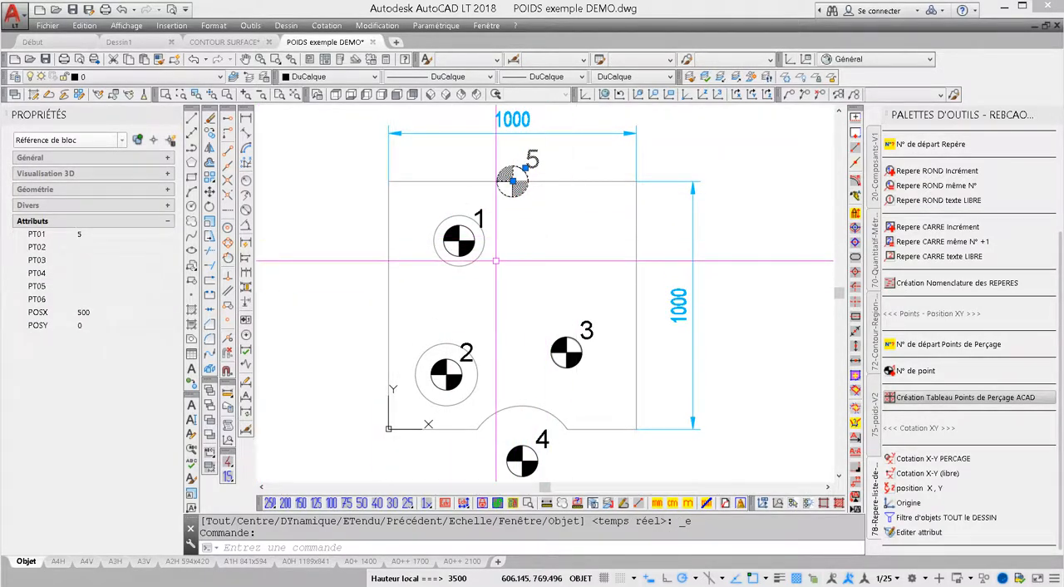
key(Escape)
click(474, 248)
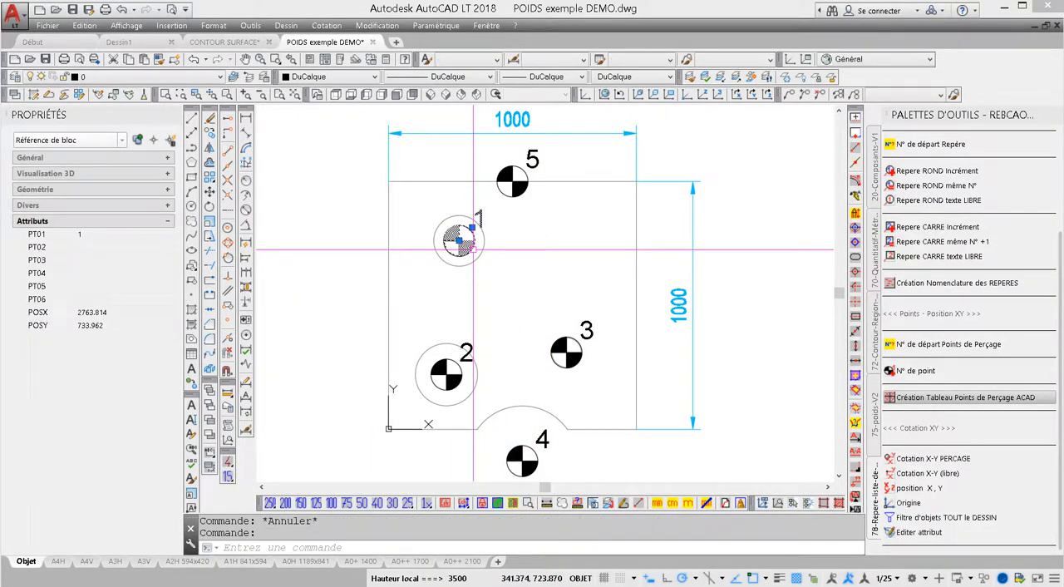
click(104, 313)
key(Escape)
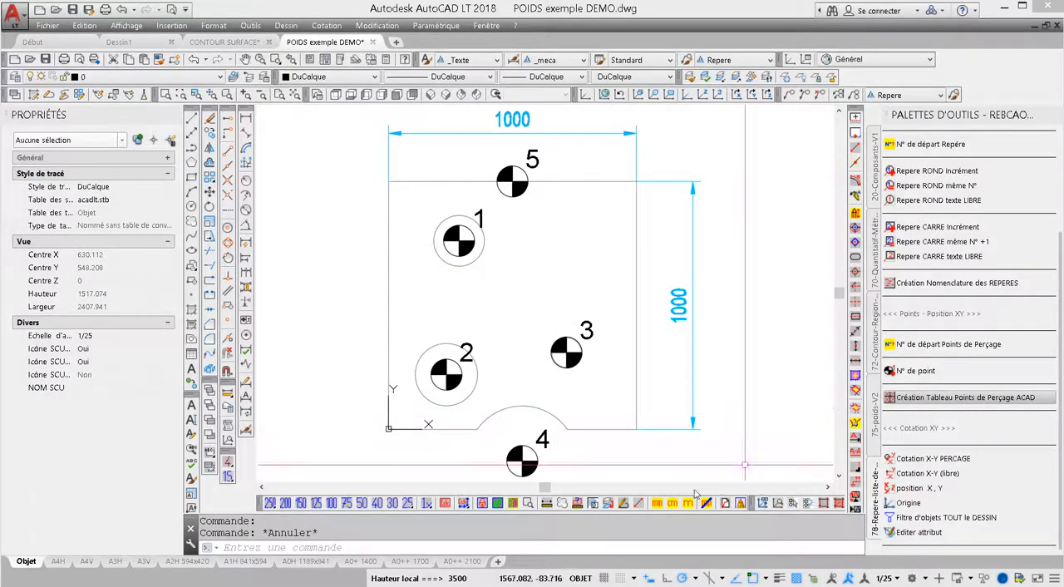
key(Escape)
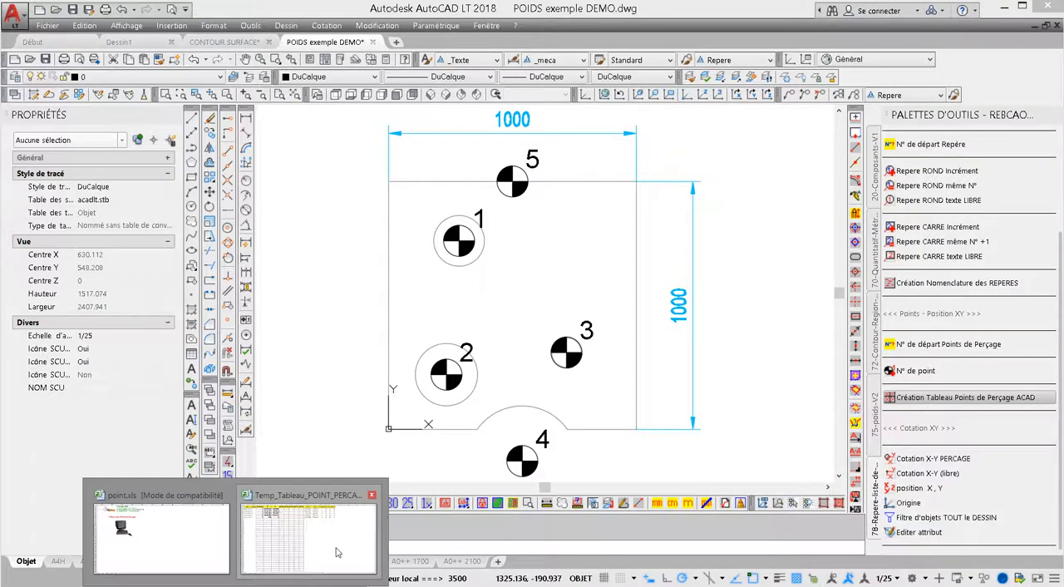
Close Temp_Tableau_POINT_PERCAGE_Temp.xls in Excel without saving the changes, and close point.xls.
click(335, 548)
click(980, 47)
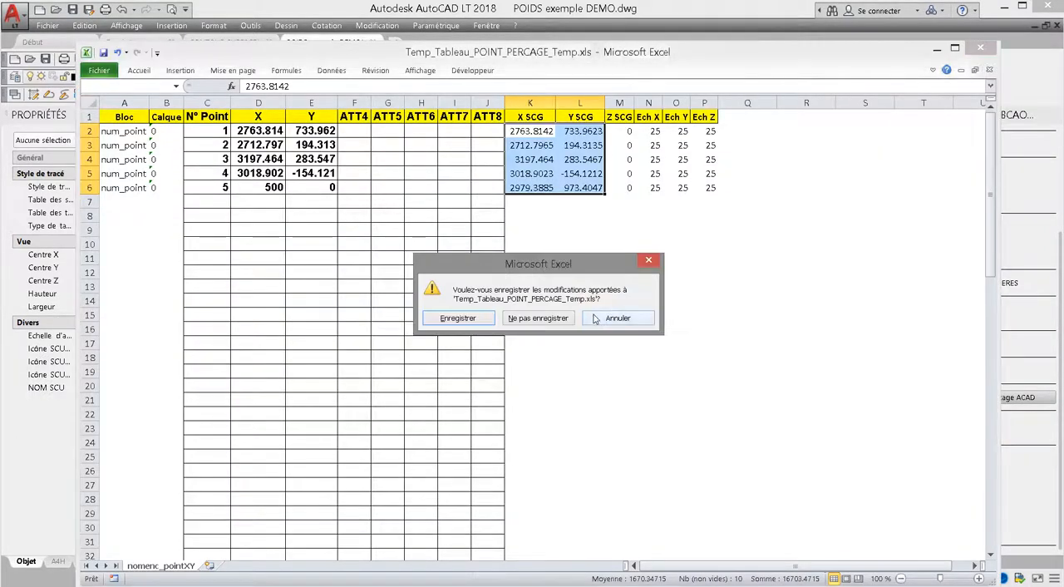
click(565, 324)
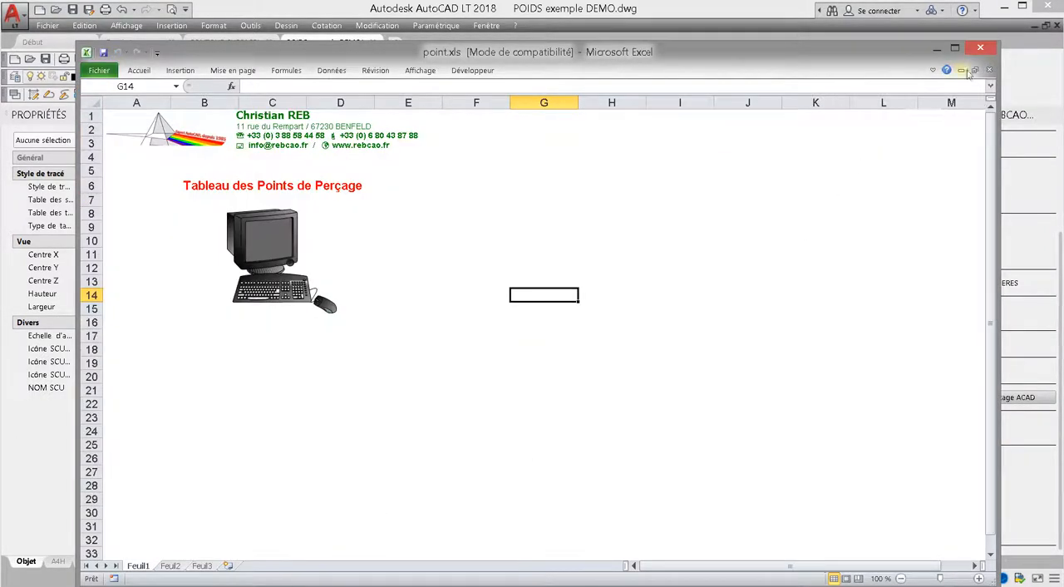
click(980, 47)
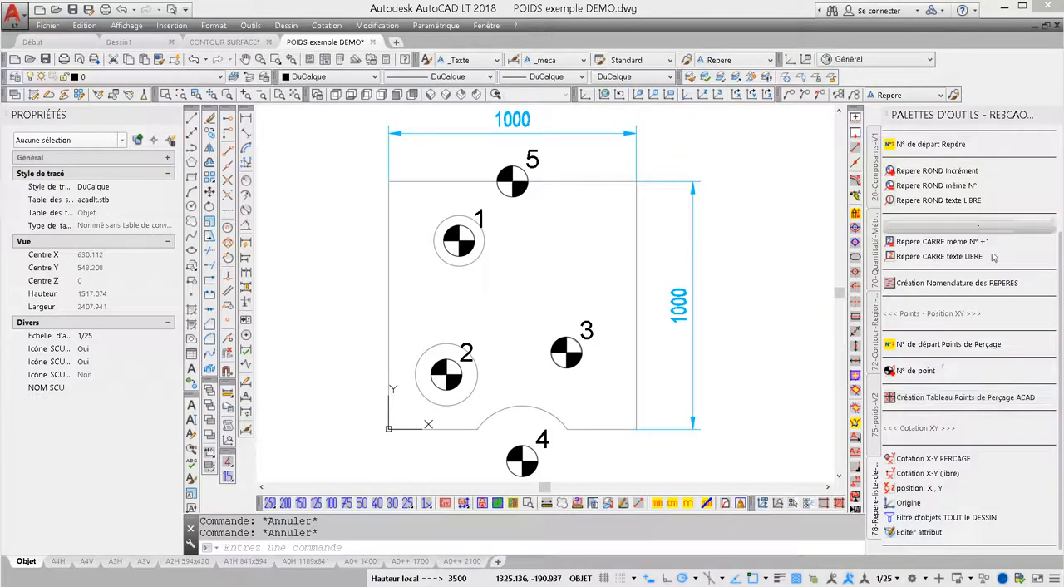
Regenerate the Excel drilling point table from the moved plate's points and select the X and Y values of points 1 to 5.
click(908, 401)
click(746, 124)
click(371, 489)
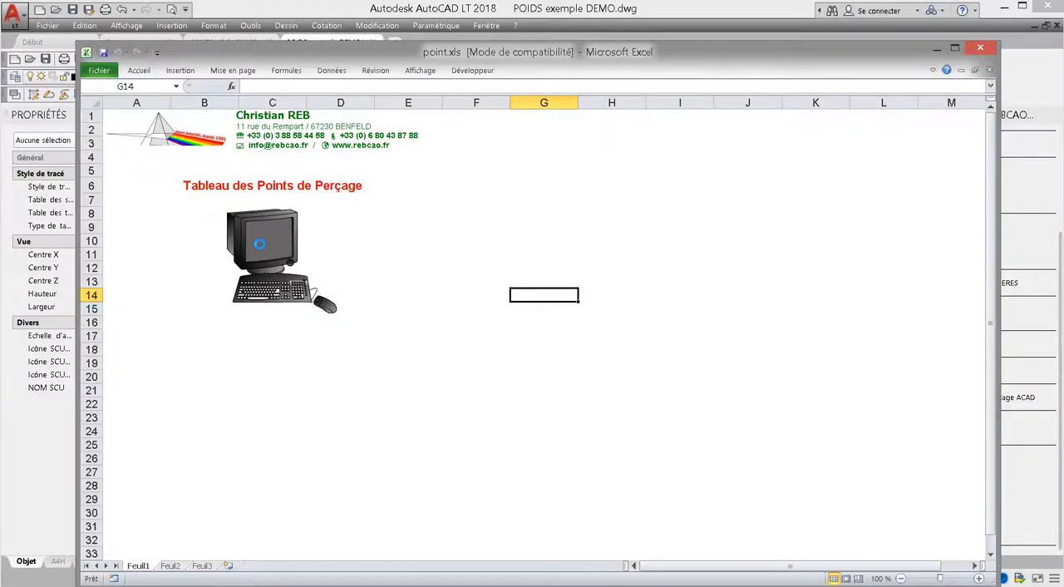
drag(166, 130, 219, 189)
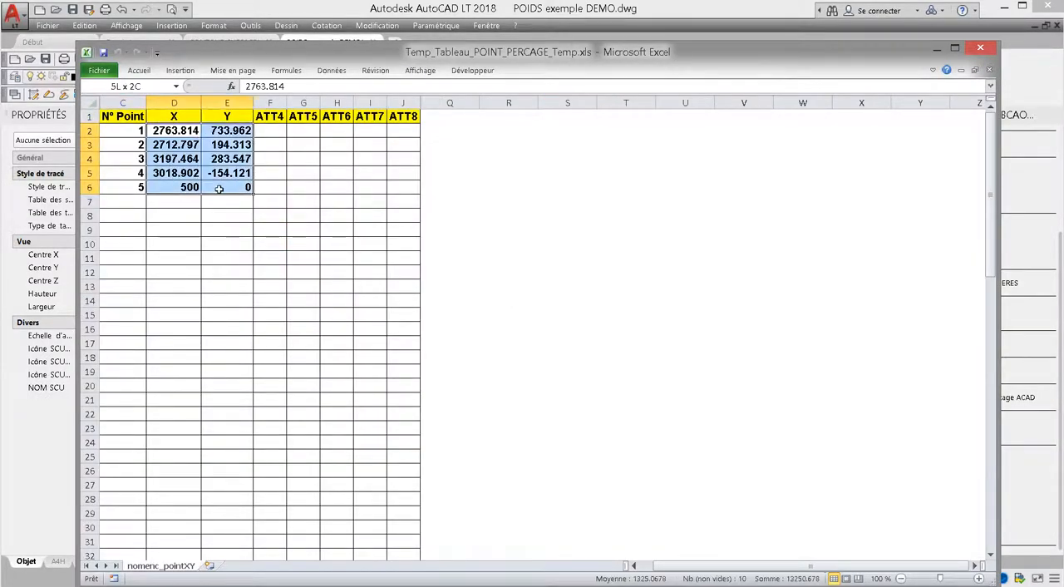
Clear the X and Y values of points 1 to 5 and unhide the table's hidden columns.
key(Delete)
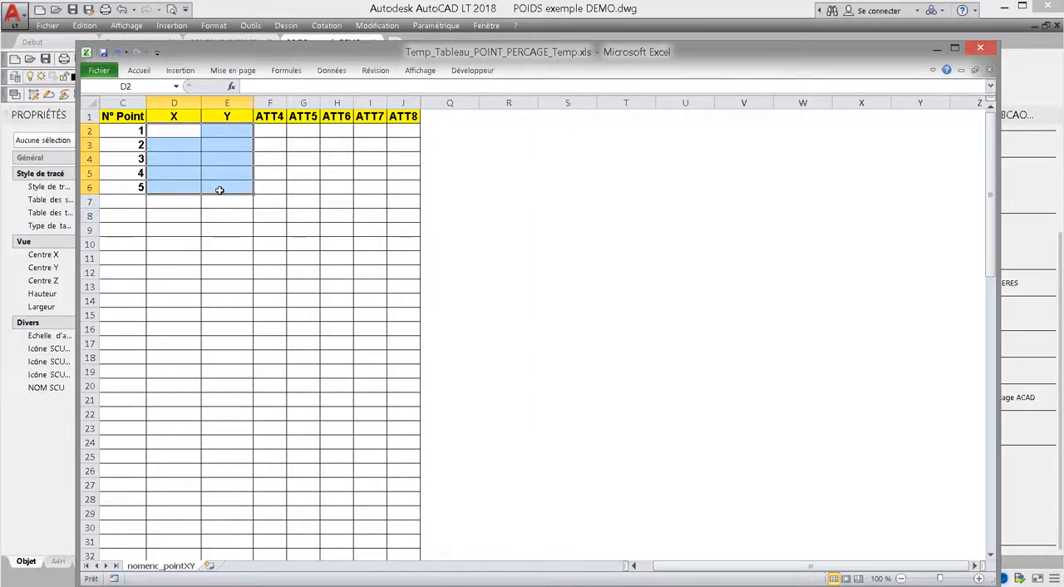
drag(482, 102, 123, 102)
right_click(238, 101)
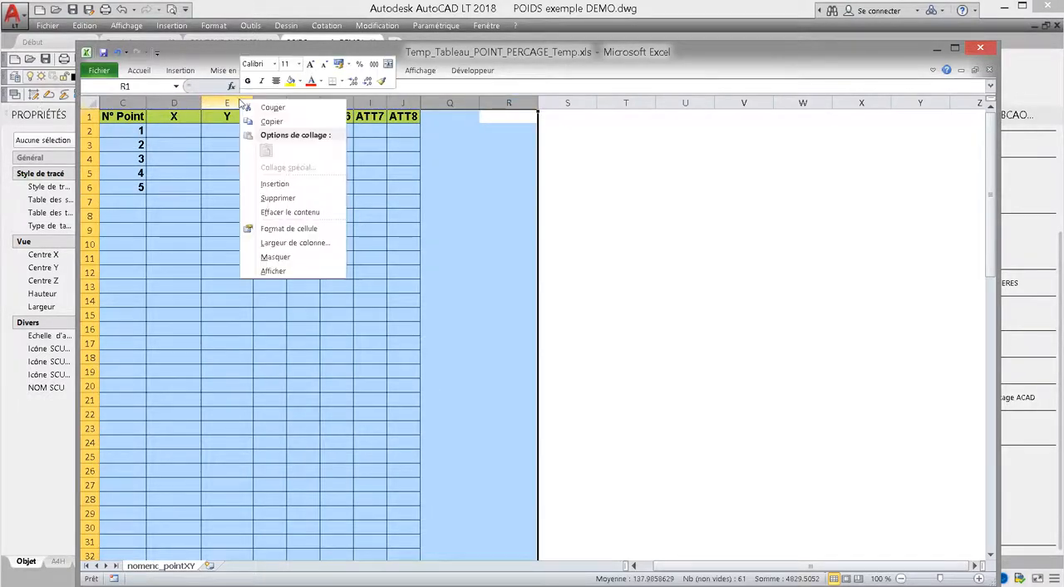
click(304, 275)
Examine the world coordinates of points 1 to 5 in the X SCG and Y SCG columns.
drag(531, 132, 558, 187)
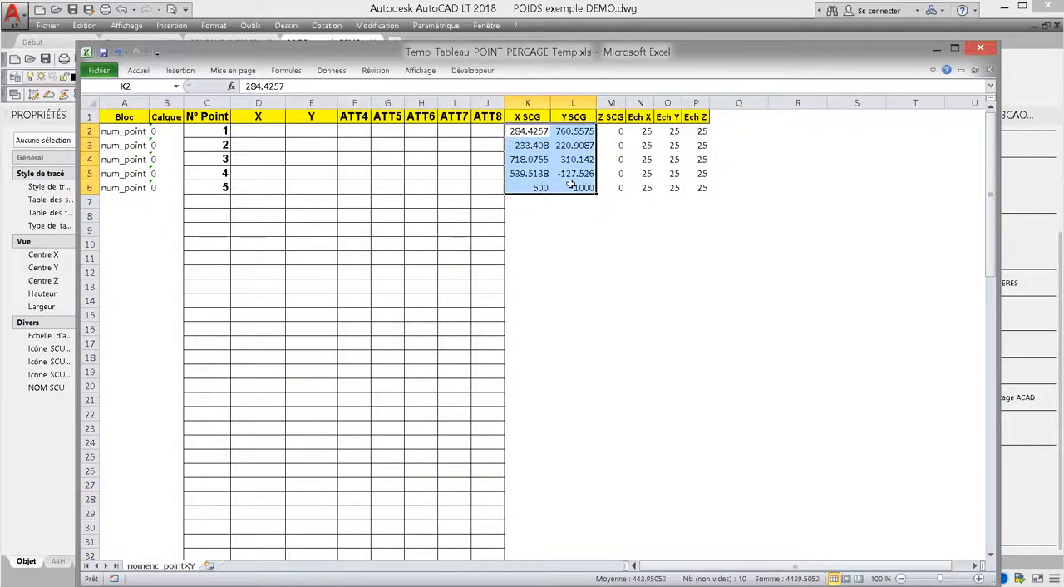
drag(528, 131, 585, 231)
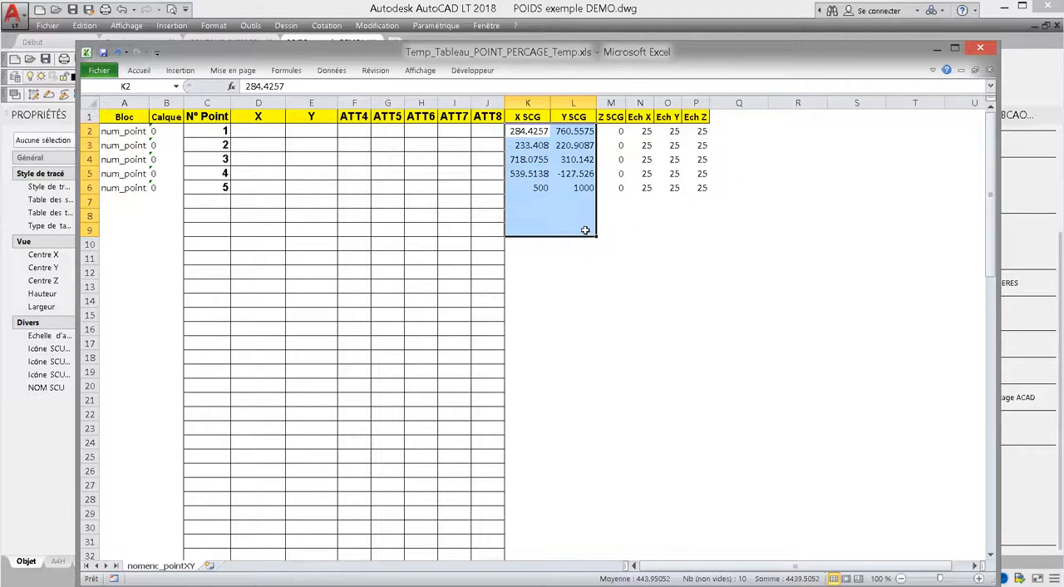
drag(538, 195, 577, 197)
drag(535, 130, 566, 187)
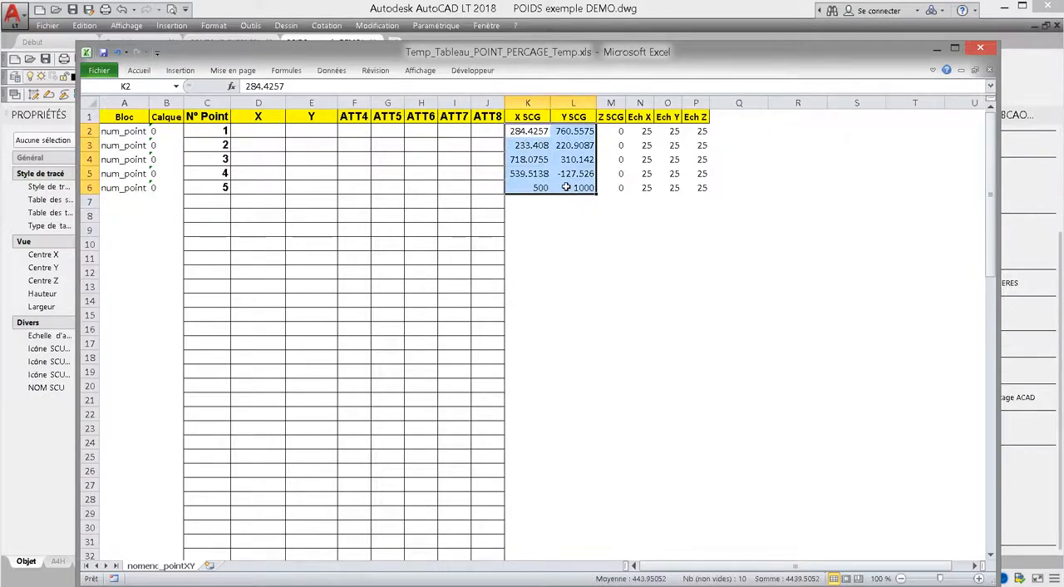
Close Temp_Tableau_POINT_PERCAGE_Temp.xls without saving the changes, close point.xls, and return to the plate drawing in AutoCAD.
click(982, 48)
click(547, 321)
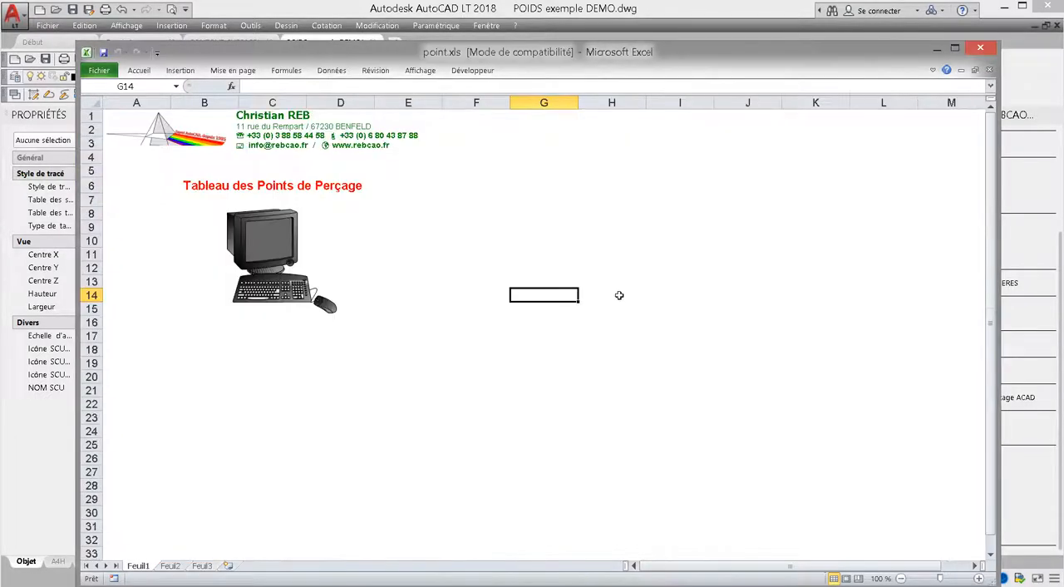
click(980, 48)
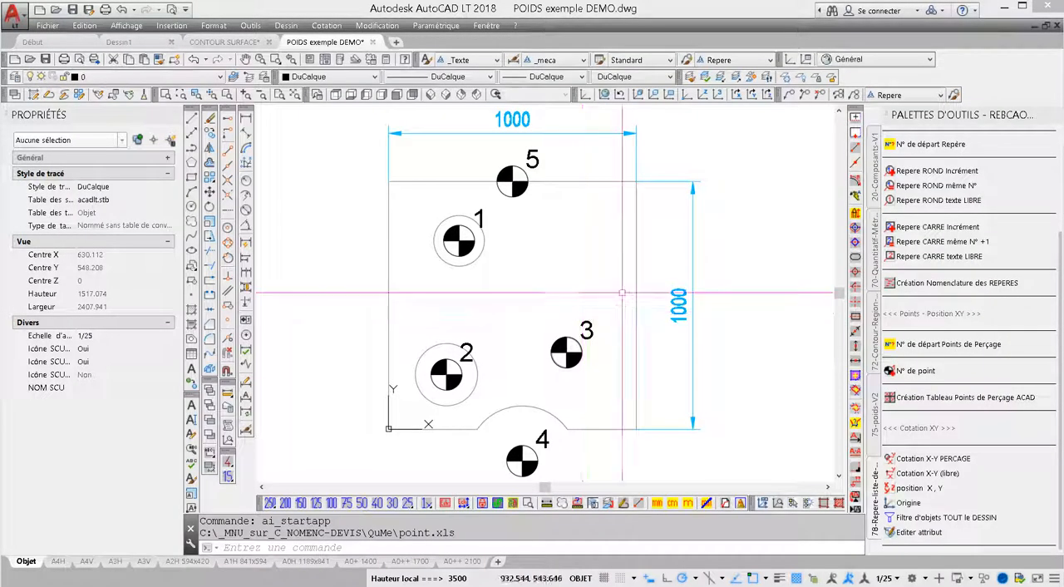
scroll(622, 293, down, 2)
scroll(586, 302, up, 1)
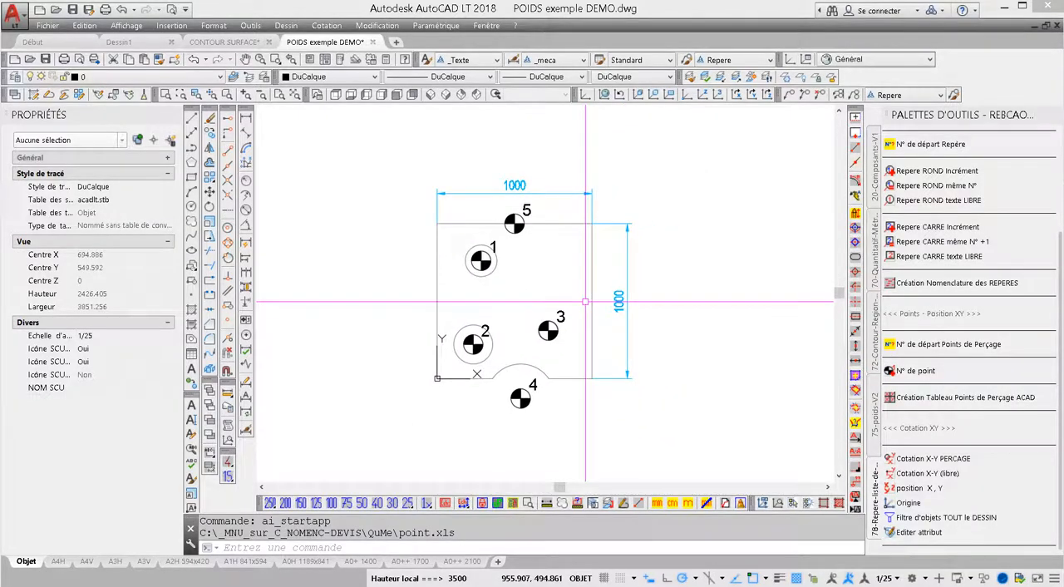